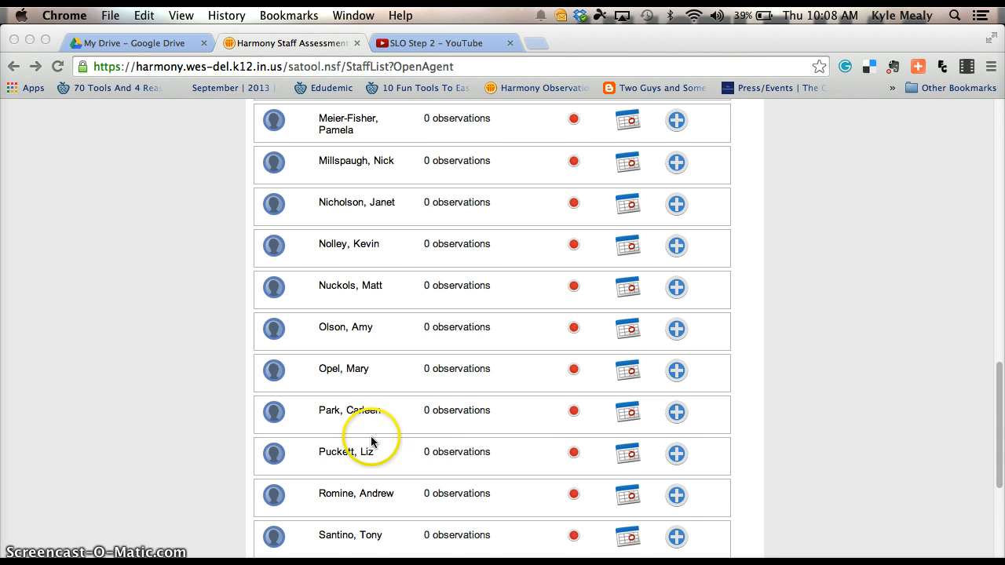
Expand the teacher's row in the staff list and start a new SLO via Add SLO.
scroll(370, 449, down, 1)
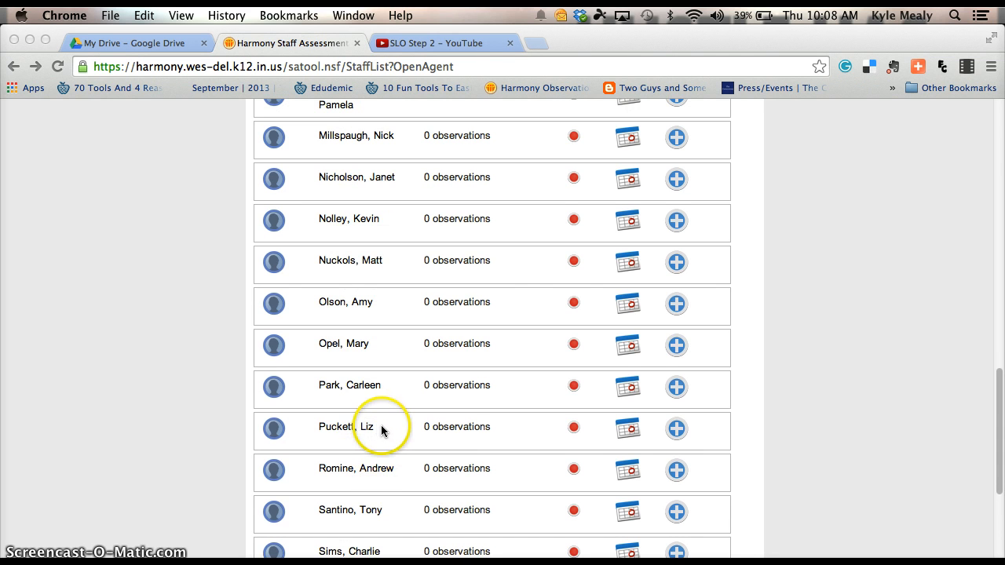
click(275, 432)
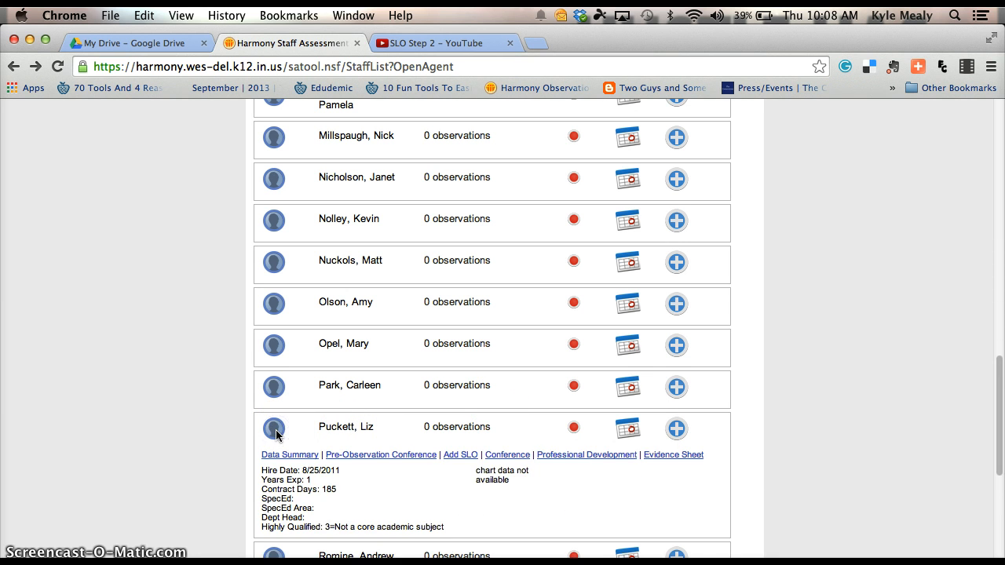
click(462, 459)
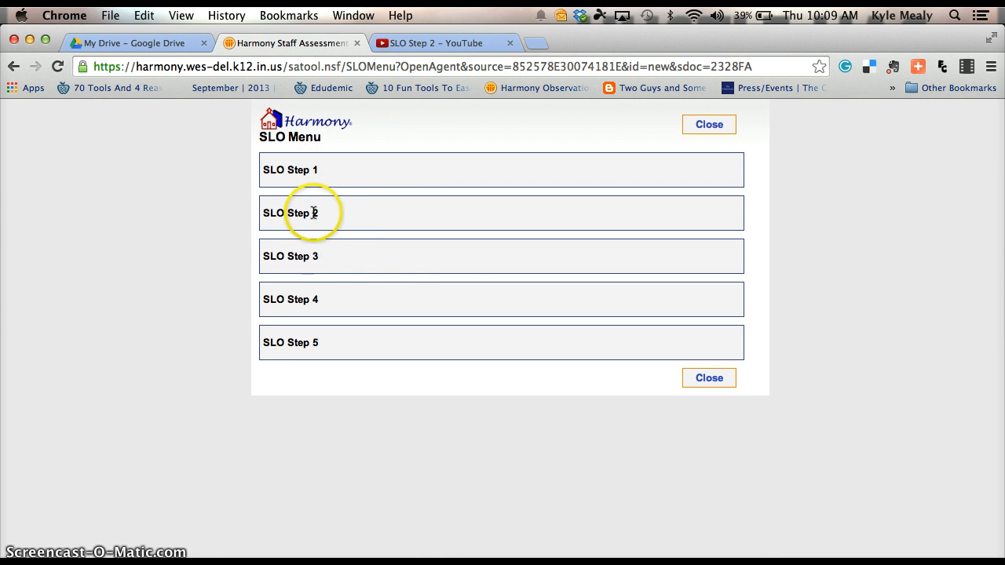
Choose SLO Step 3 on the SLO Menu to get a blank form.
click(303, 255)
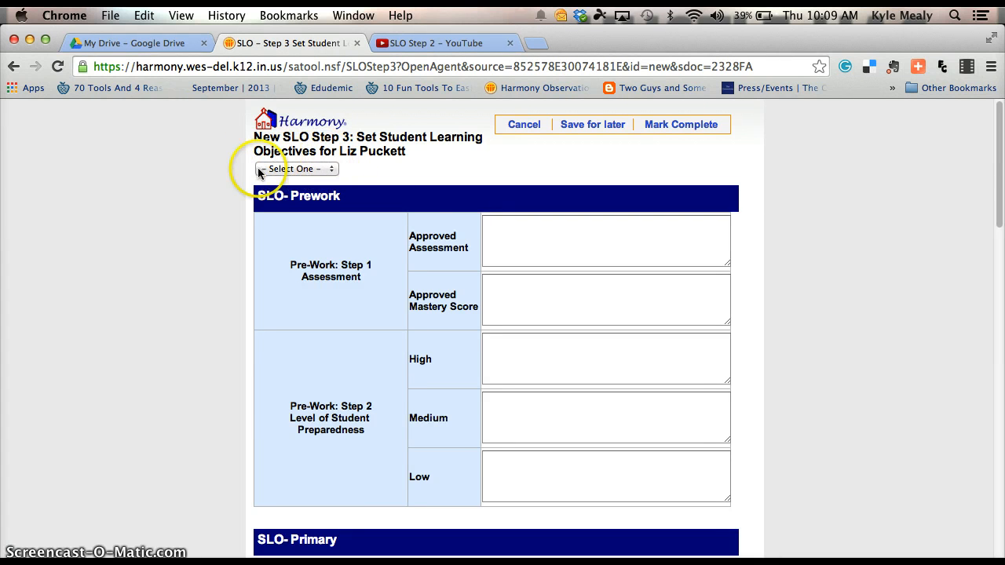
click(331, 171)
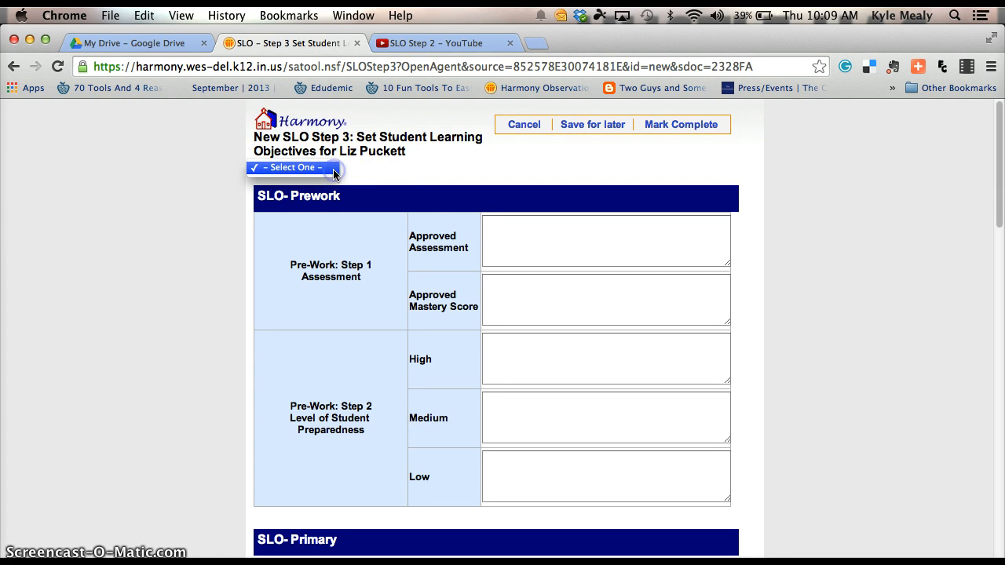
click(305, 168)
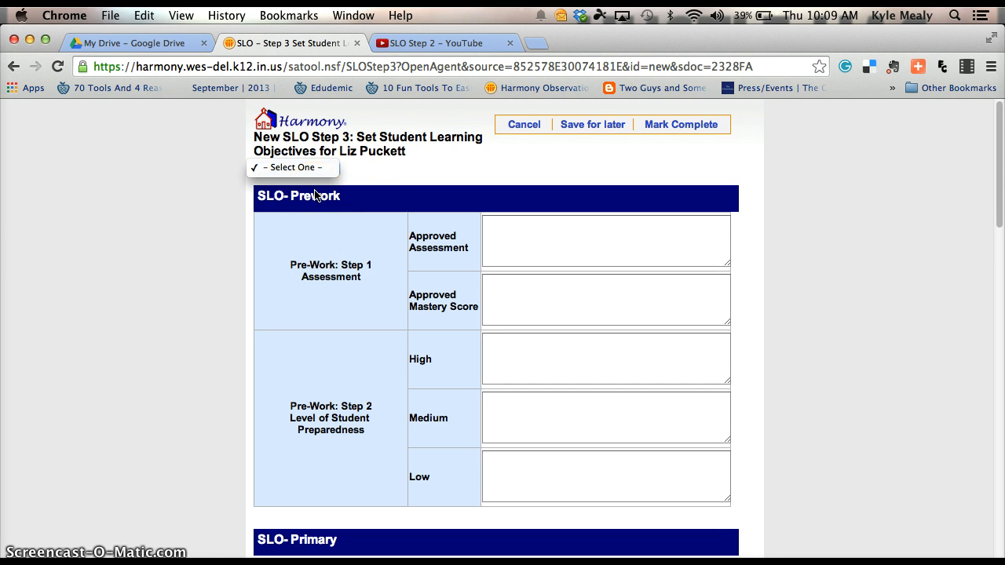
click(358, 179)
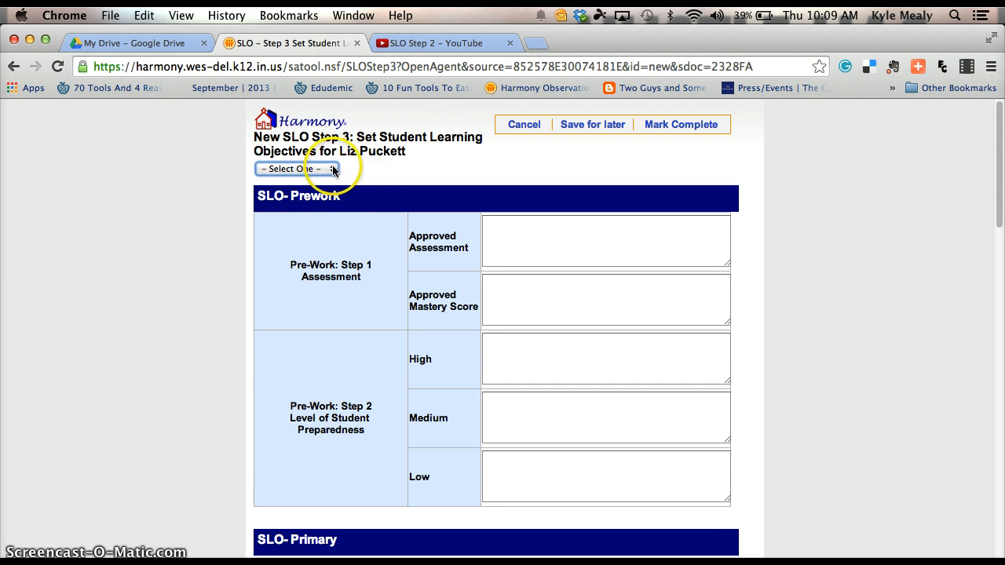
click(333, 169)
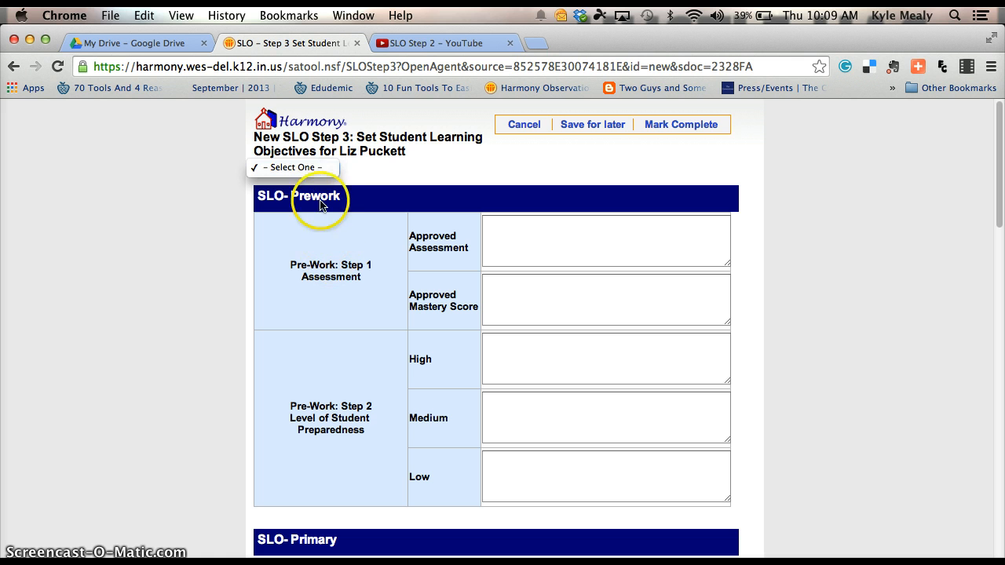
click(367, 172)
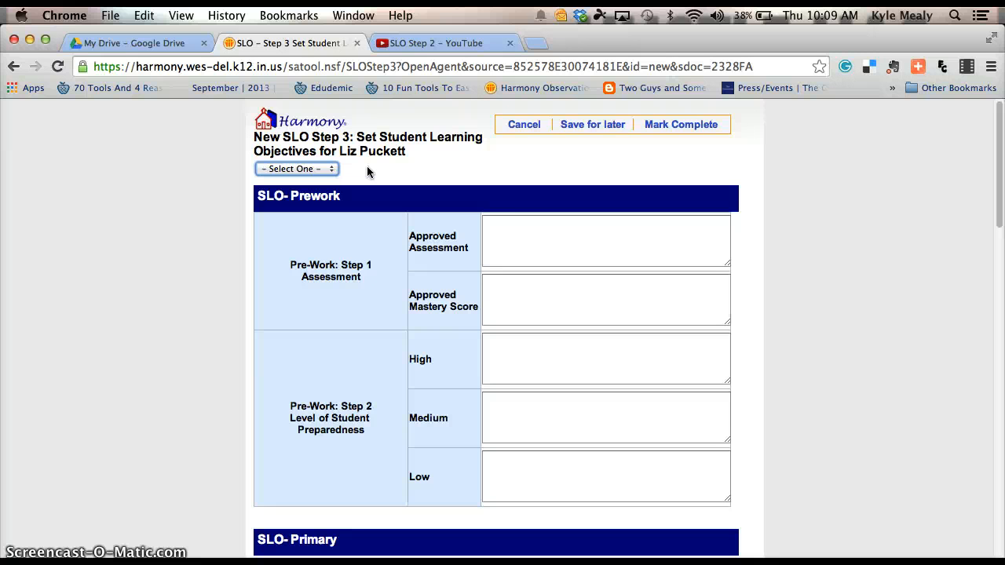
click(462, 223)
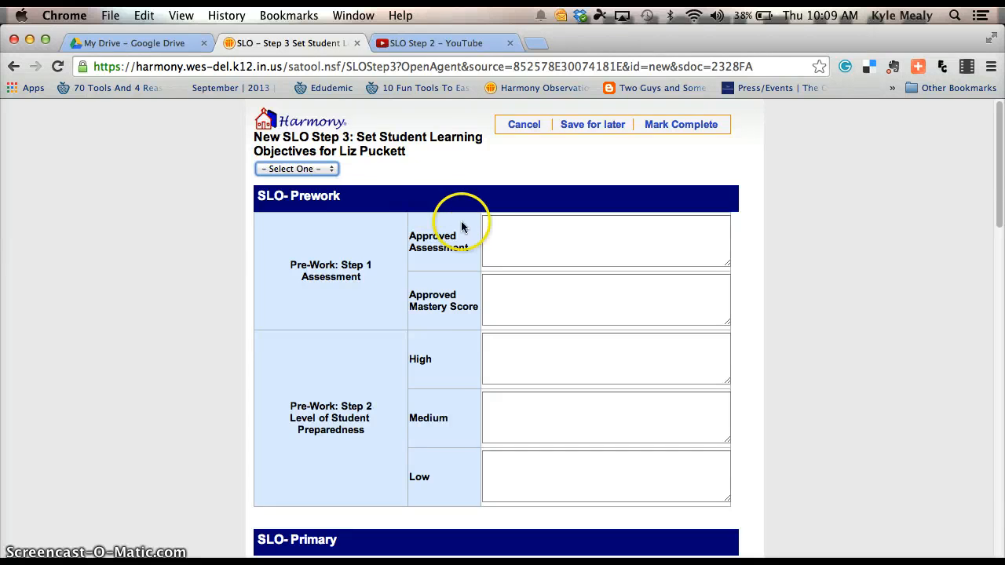
Enter Approved Assessment 'English Language Arts ISTEP' and Approved Mastery Score 'Pass'.
click(615, 237)
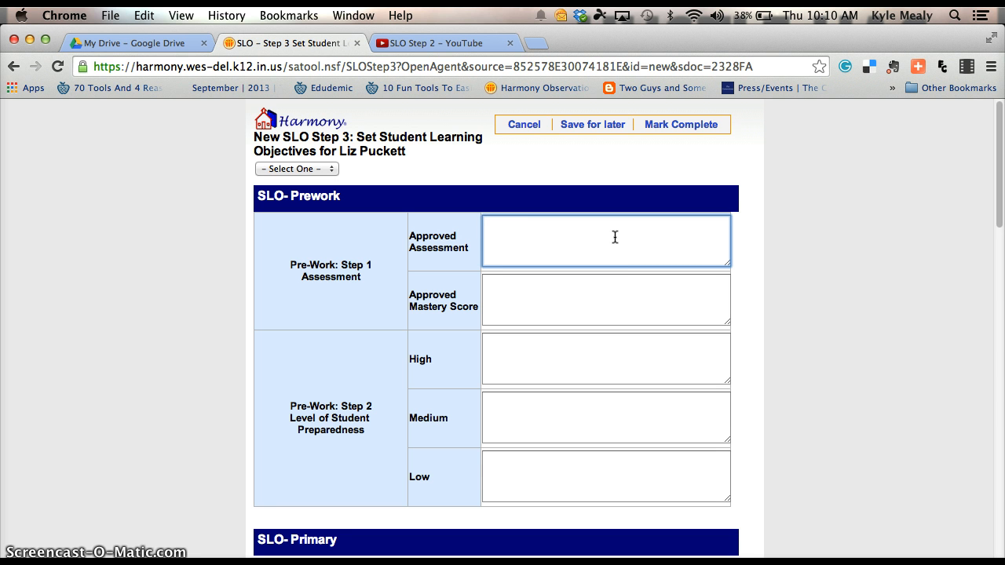
text(English Language Arts)
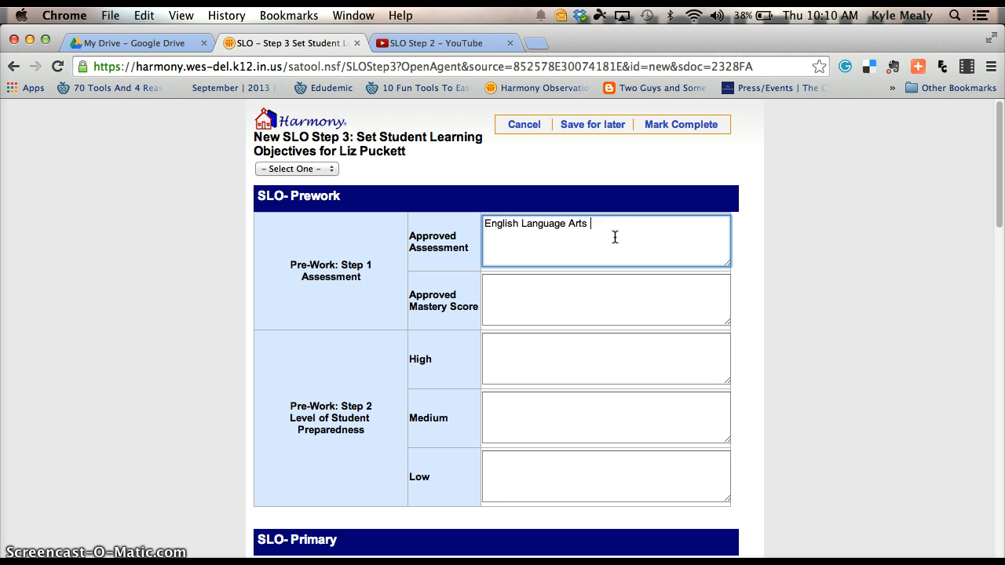
text( ISTEP)
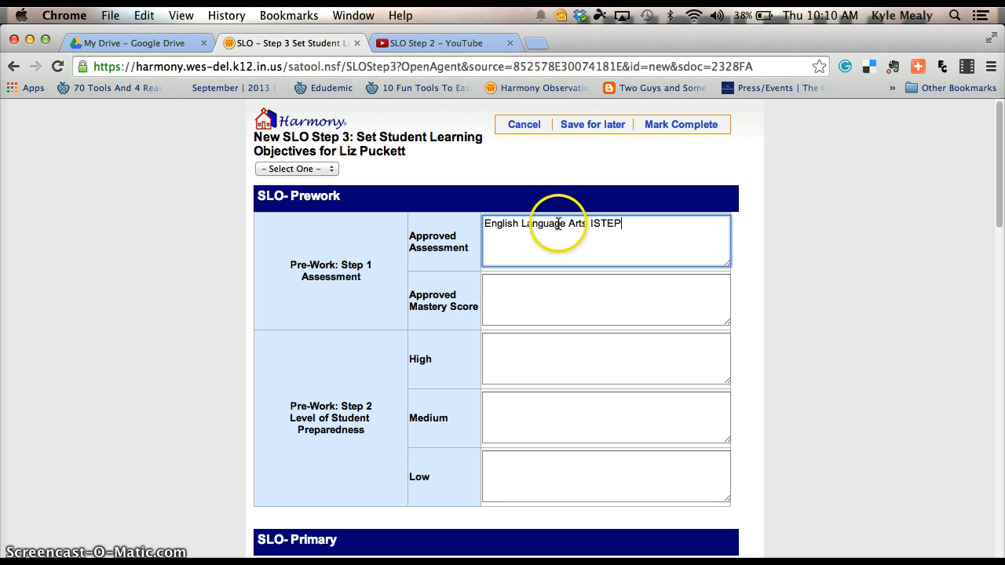
click(525, 288)
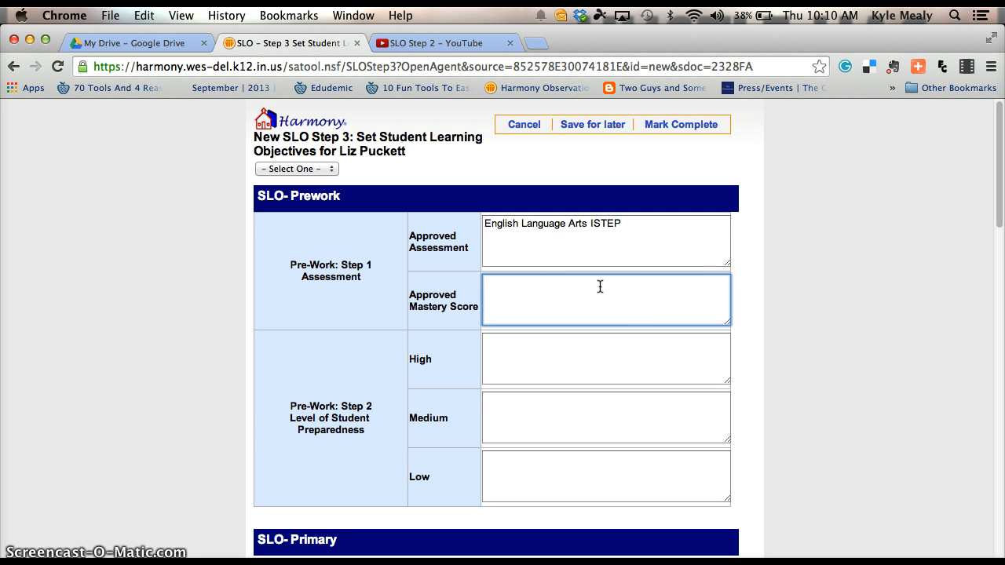
text(Pass)
Set the preparedness counts to High 2, Medium 8 and Low 12.
click(510, 346)
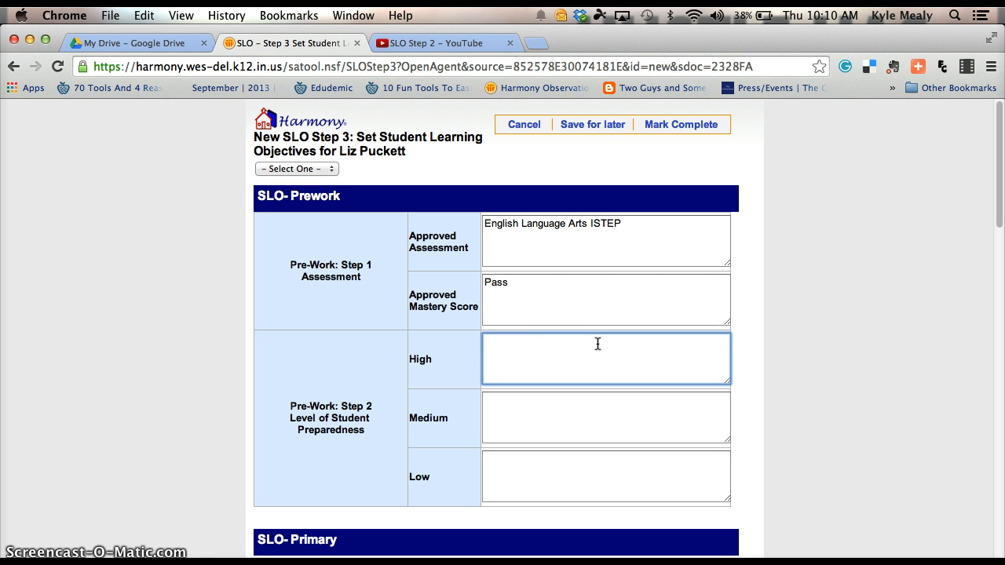
text(2)
key(Tab)
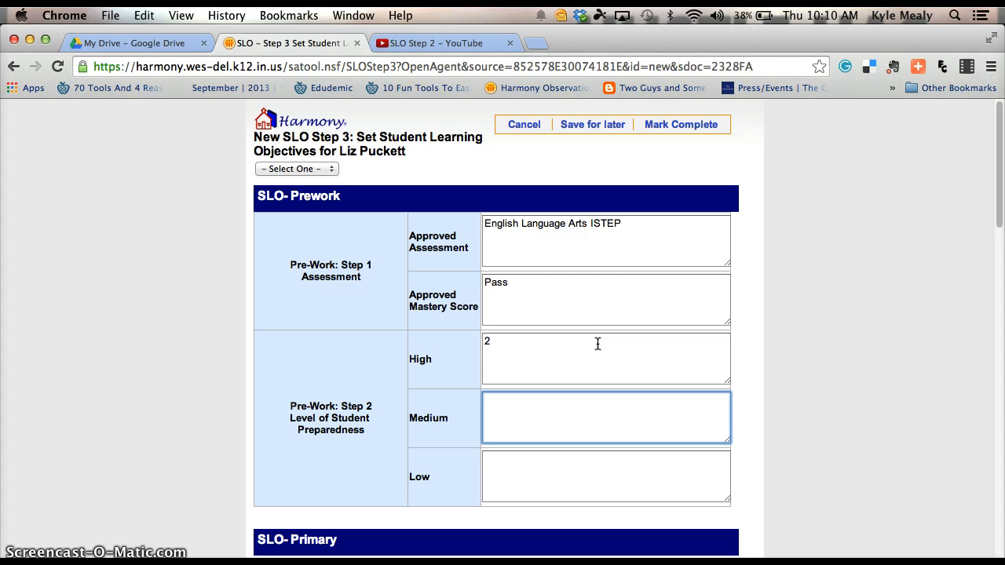
text(8)
key(Tab)
text(12)
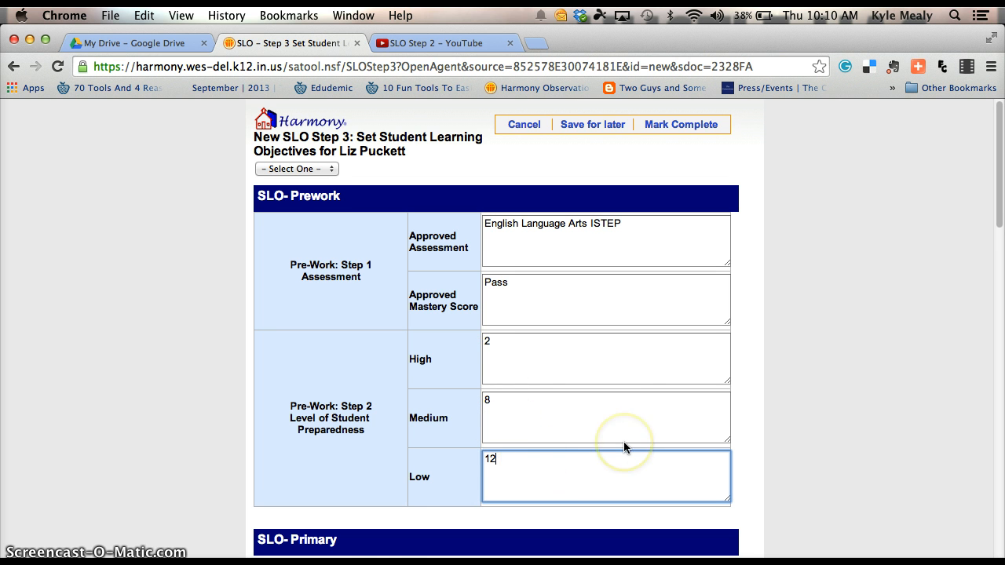
Scroll past the SLO-Primary directions down to the Class Objective Rubric table.
scroll(624, 442, down, 3)
scroll(623, 442, down, 3)
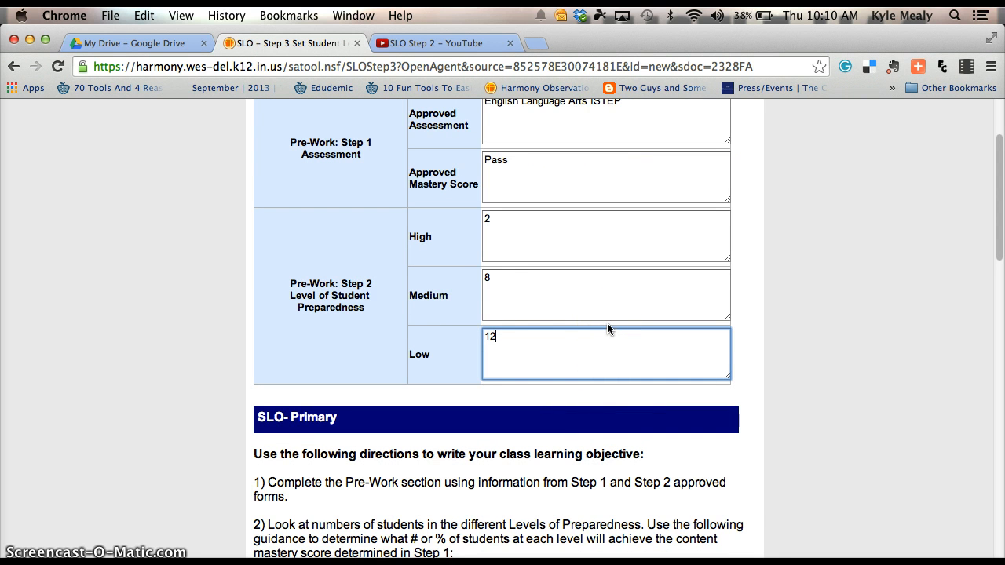
scroll(578, 323, down, 3)
scroll(579, 321, down, 2)
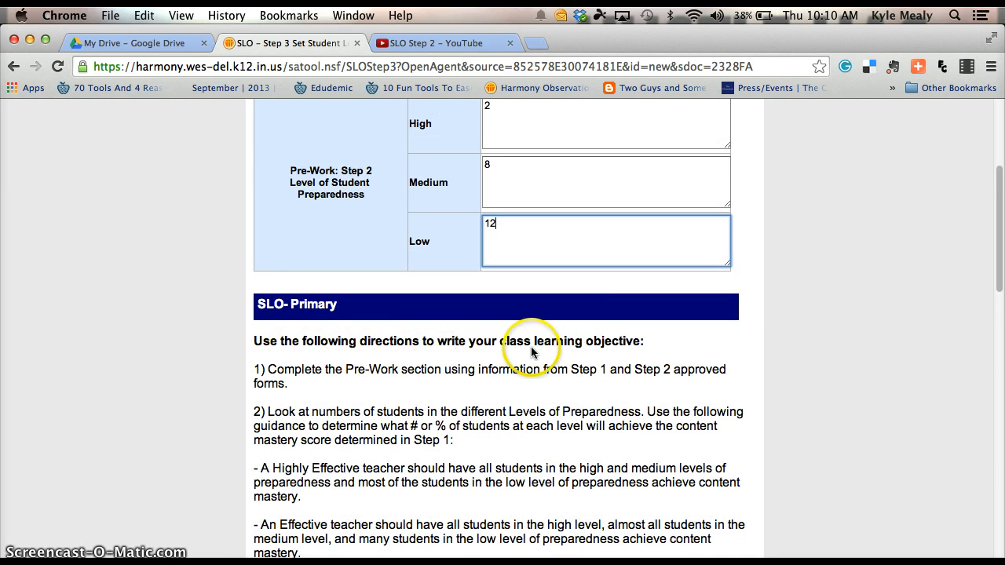
scroll(585, 359, down, 3)
scroll(384, 361, down, 1)
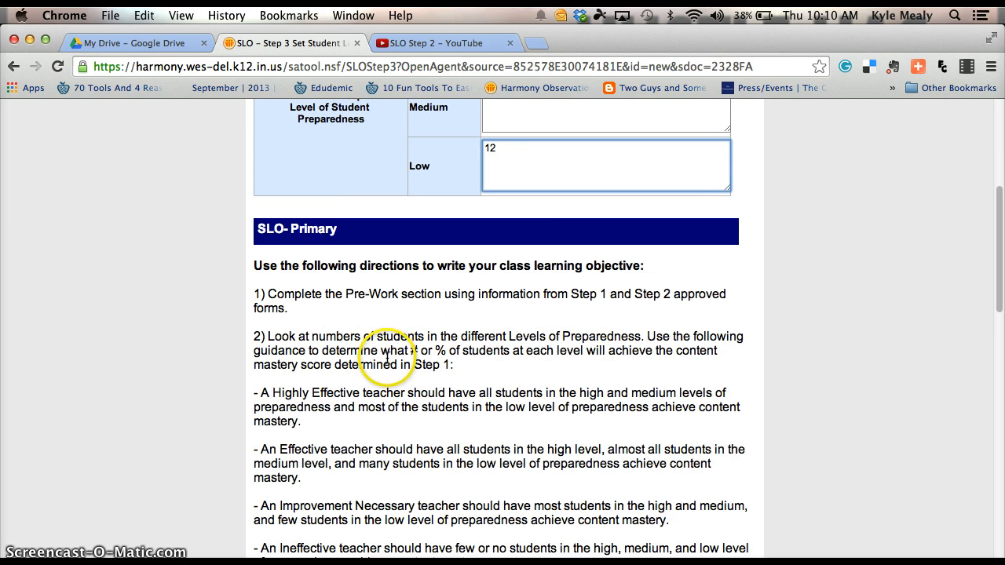
scroll(386, 357, down, 3)
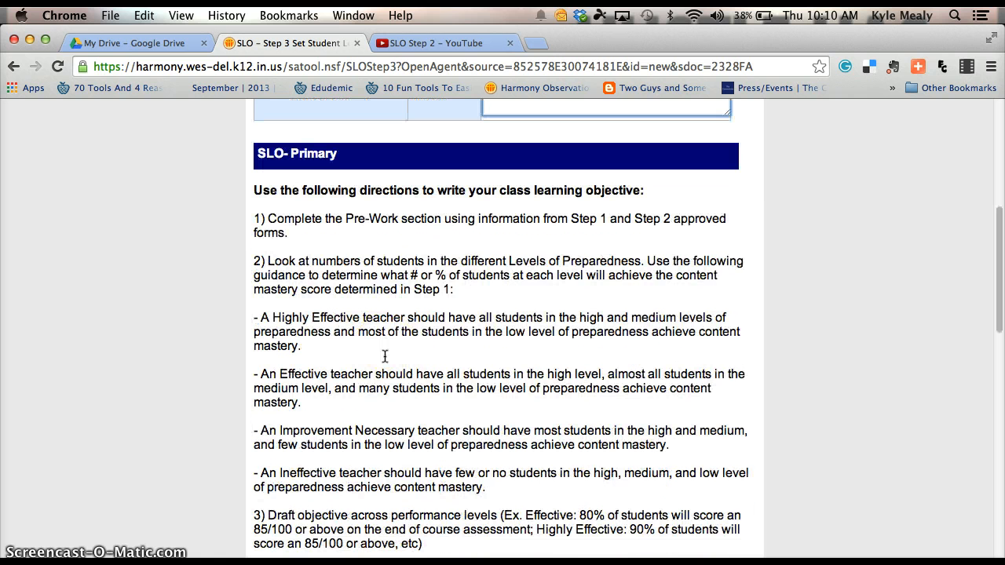
scroll(385, 358, down, 1)
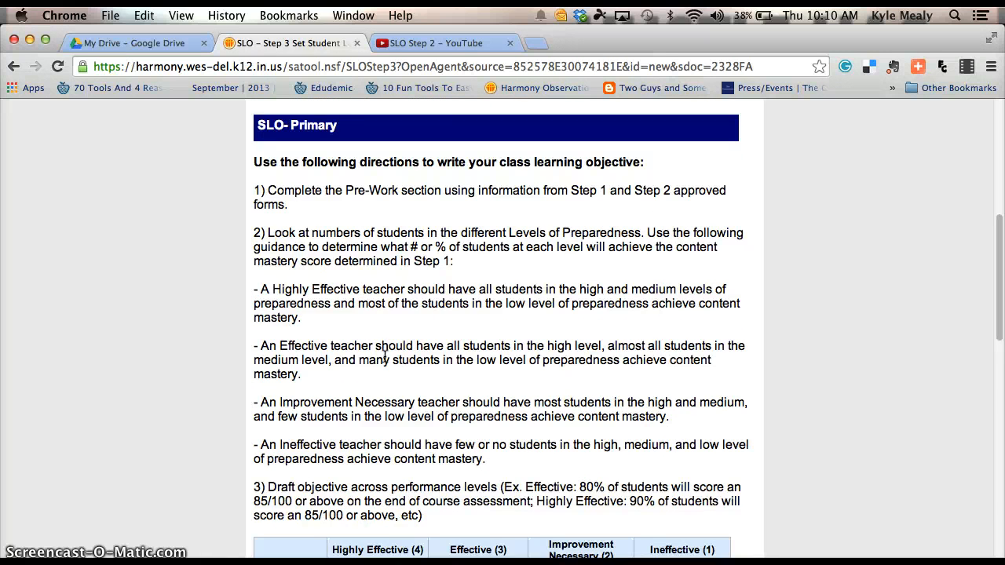
scroll(384, 360, down, 5)
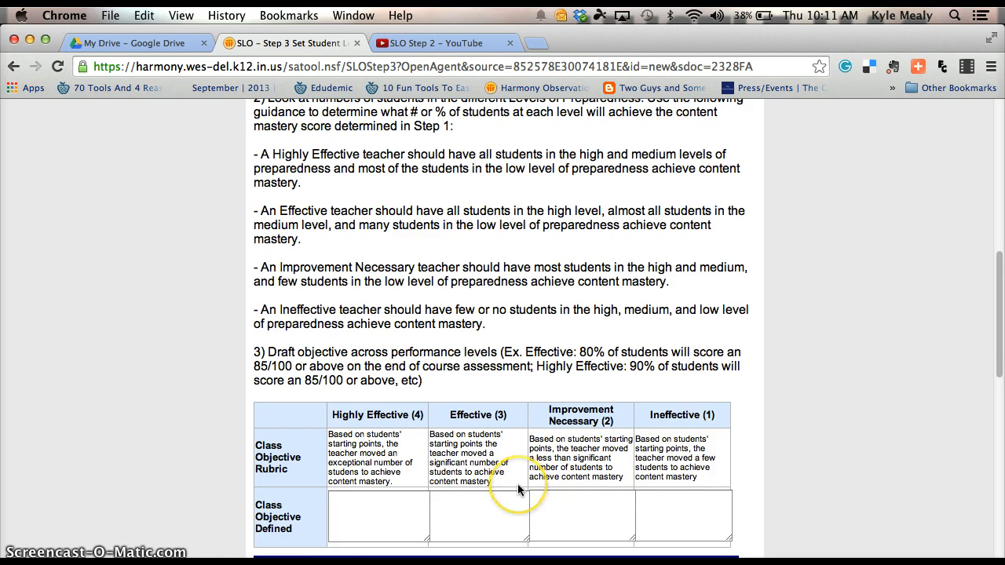
scroll(428, 438, down, 1)
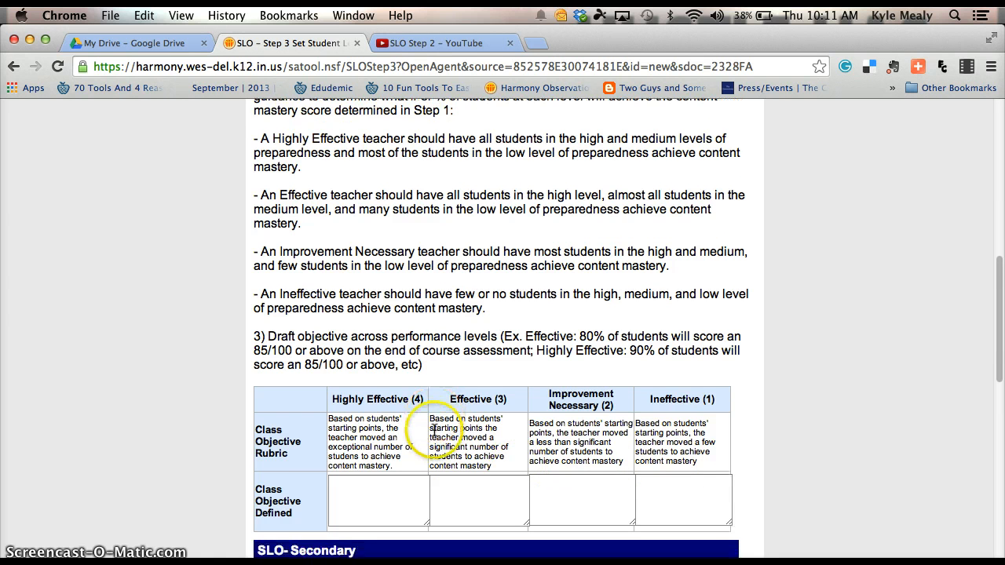
scroll(434, 436, up, 3)
scroll(434, 437, up, 10)
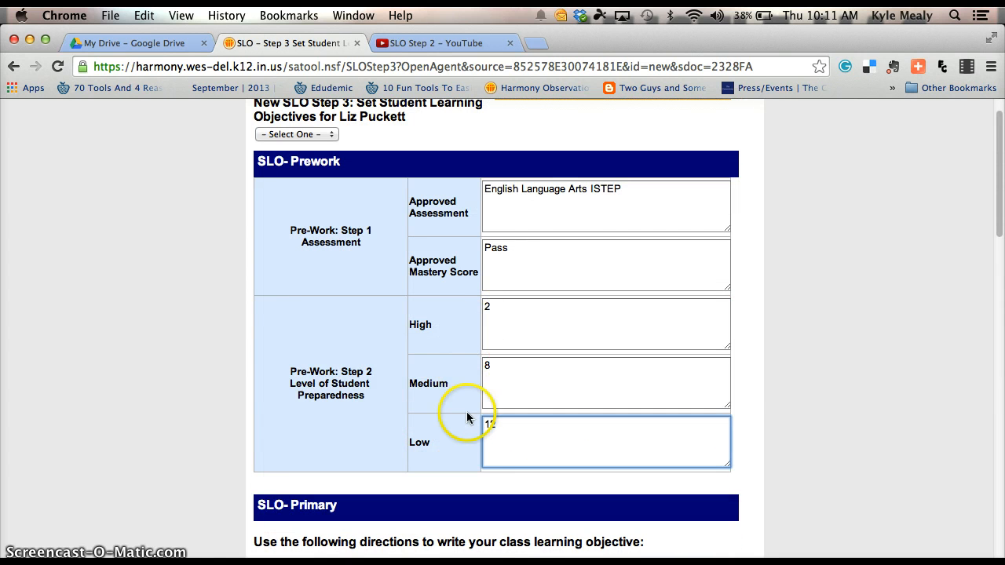
scroll(494, 404, down, 15)
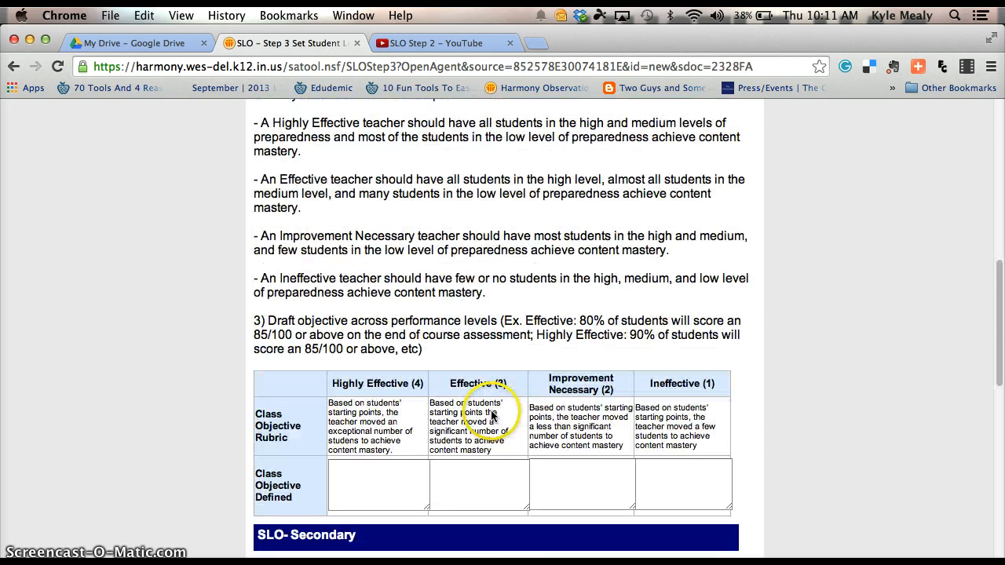
Define Highly Effective as 'At least 17/22 students achieve pass or pass+ on the ISTEP'.
click(378, 457)
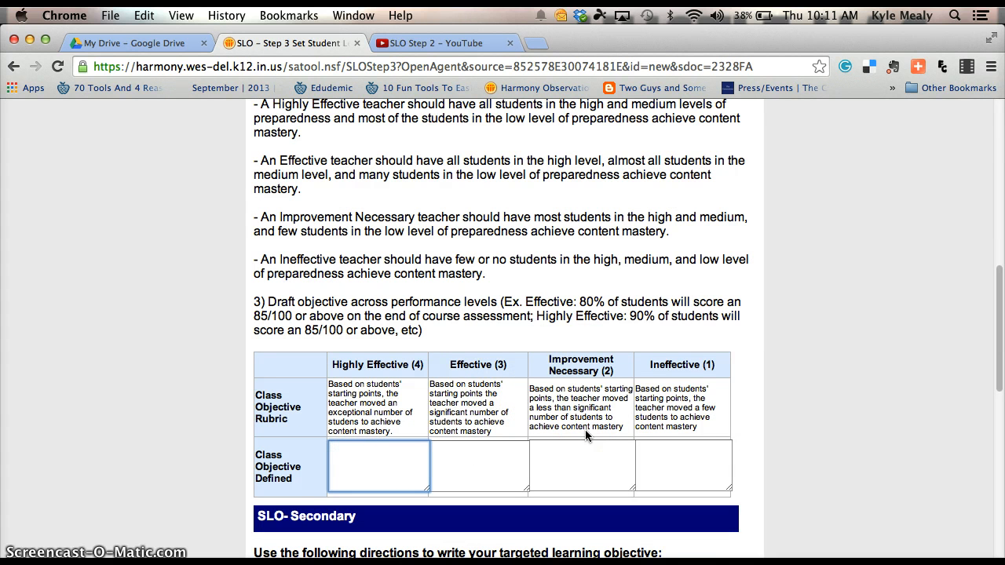
text(At least 17/22 students )
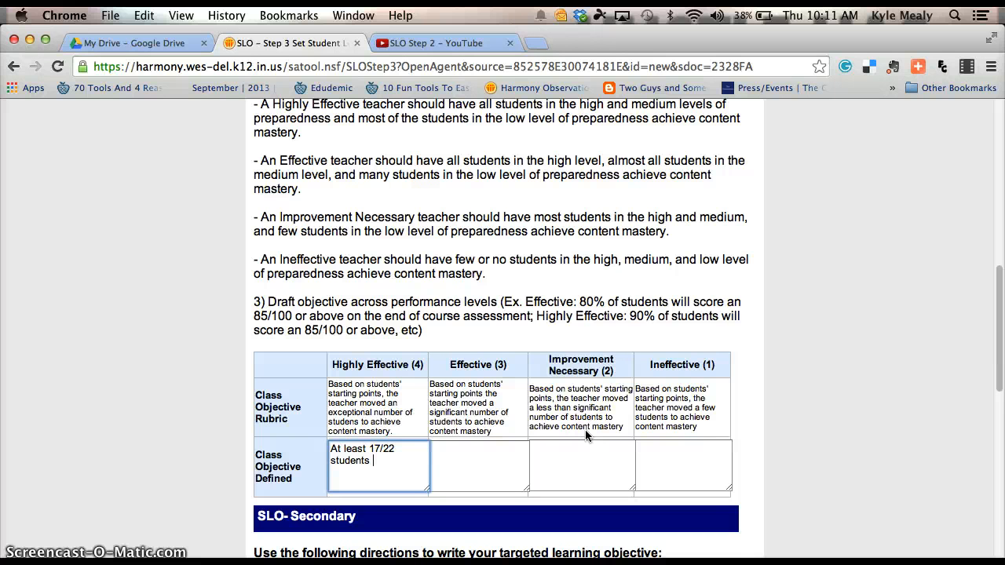
text(achieve pass or pass)
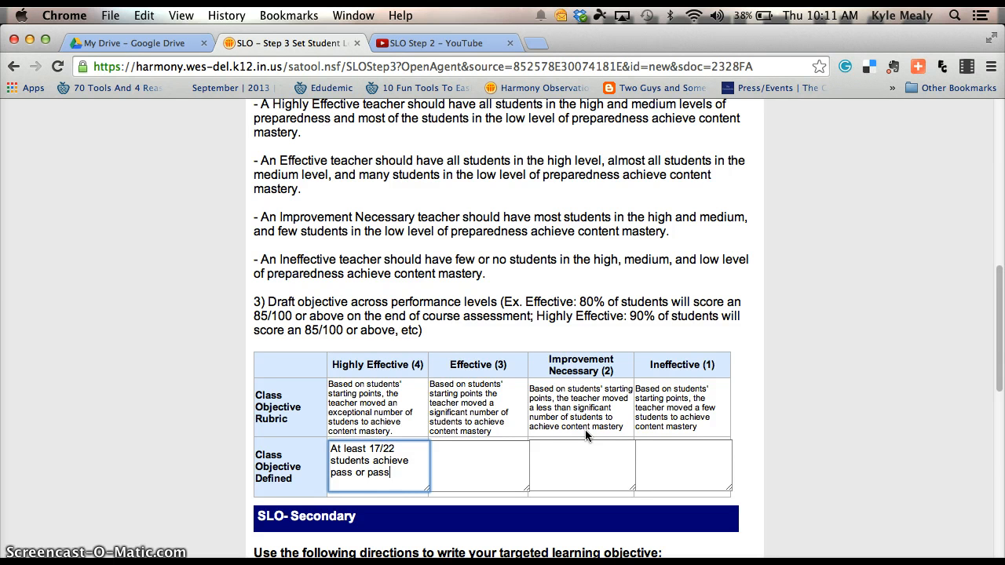
text(+ on the ISTEP)
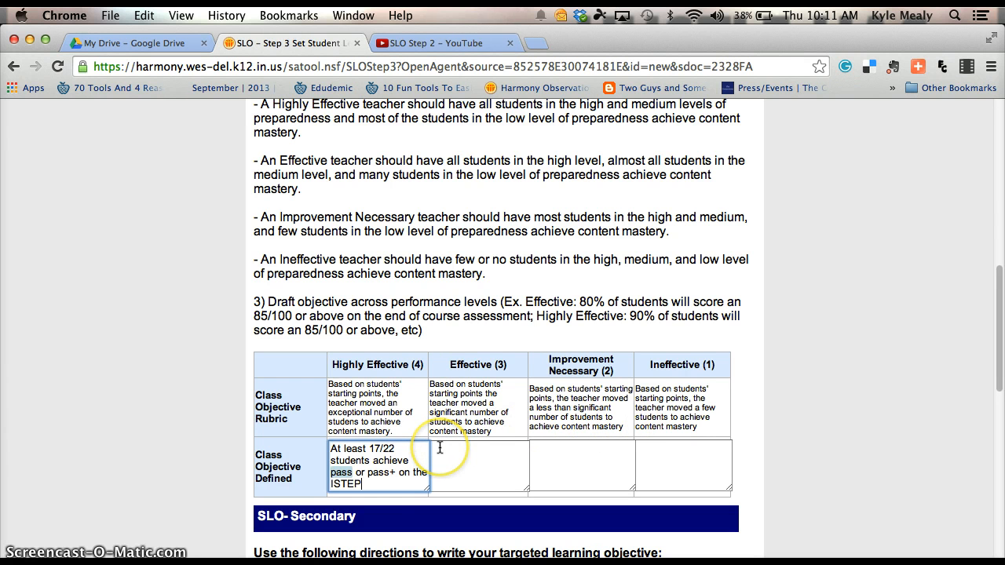
click(390, 482)
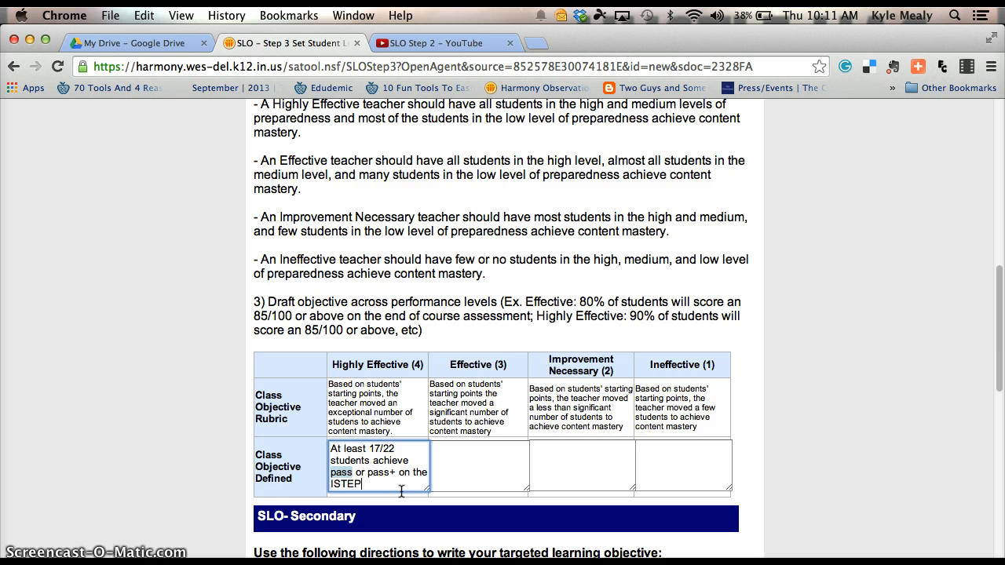
click(451, 456)
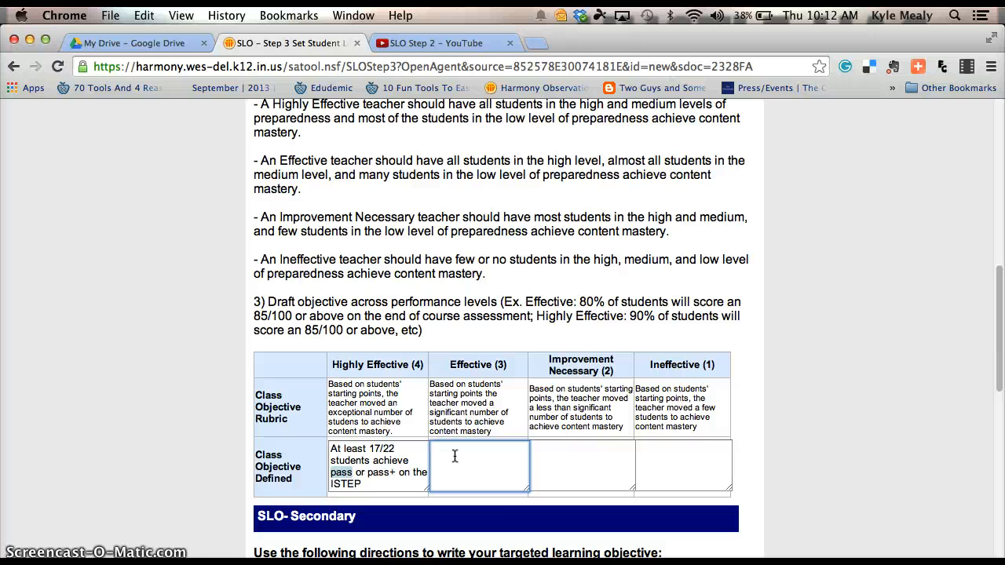
Define Effective as 'At least 14/22 students achieve pass or pass+'.
click(494, 469)
click(492, 472)
text(At least 14/22 students acheive)
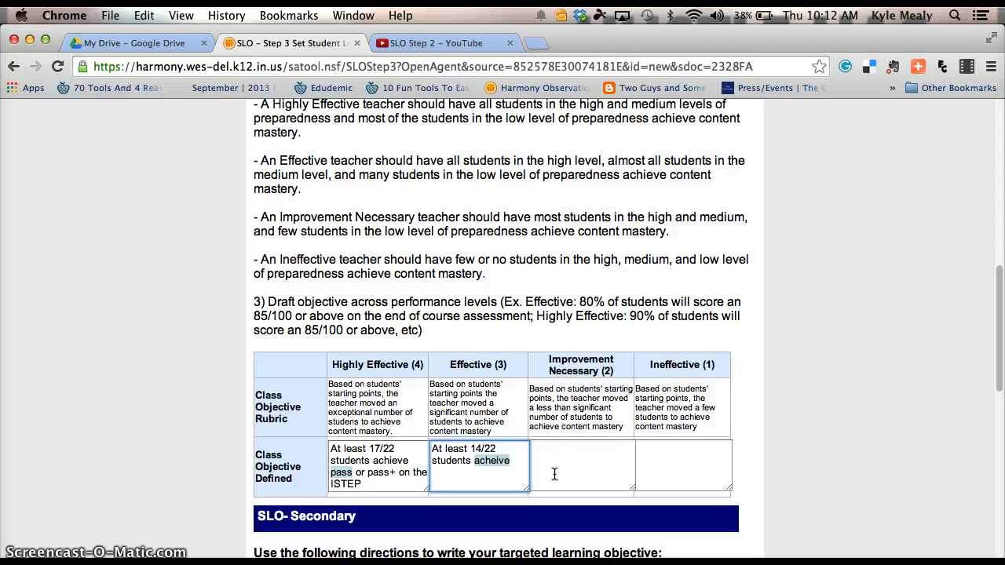
key(BackSpace)
key(BackSpace)
key(BackSpace)
key(BackSpace)
key(BackSpace)
text(ieve pass or)
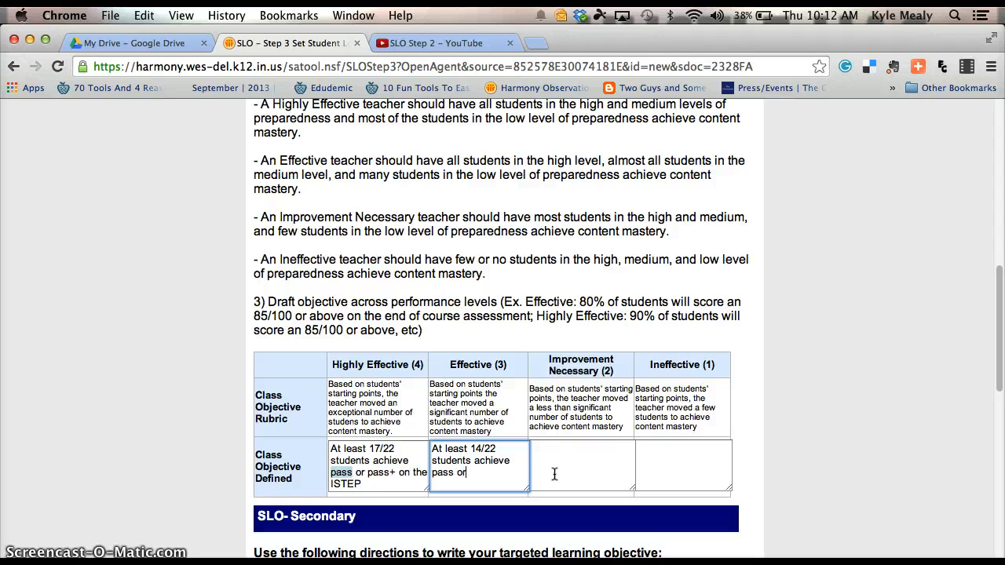
text( pass+)
Define Improvement Necessary as 'At least 8/22 students achieve pass or pass+'.
click(556, 455)
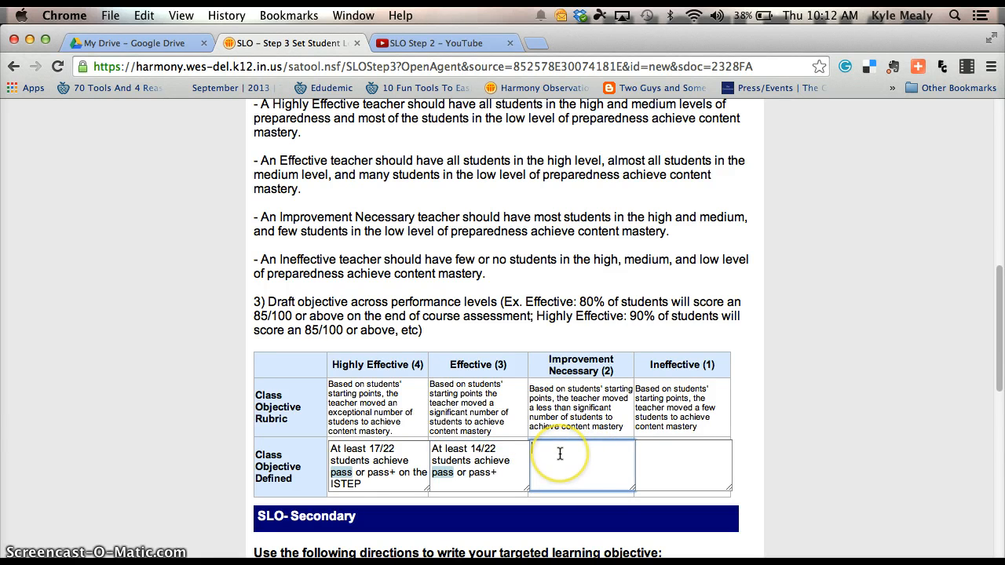
text(At leas)
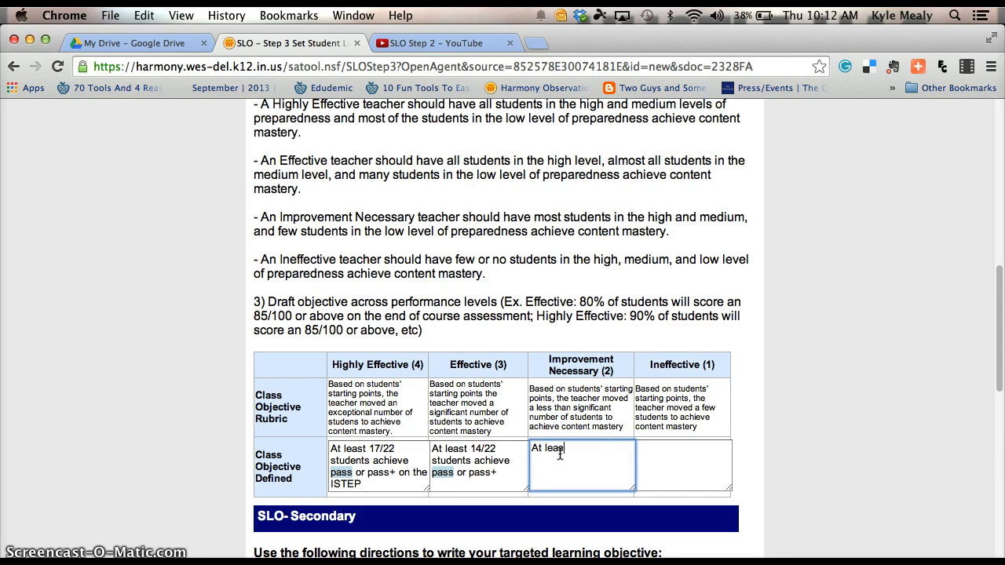
text(t 8/22 students achieve pass or pass)
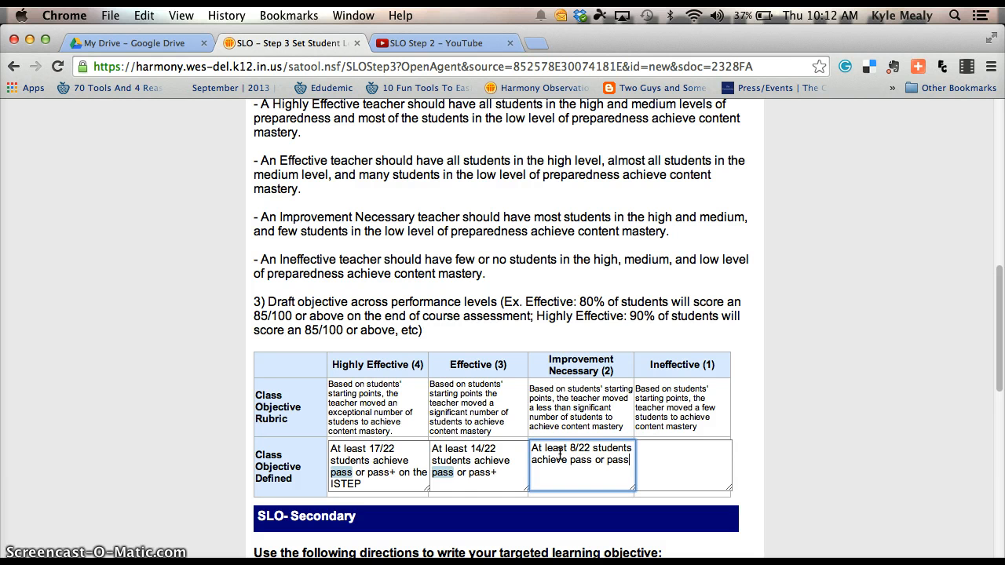
text(+)
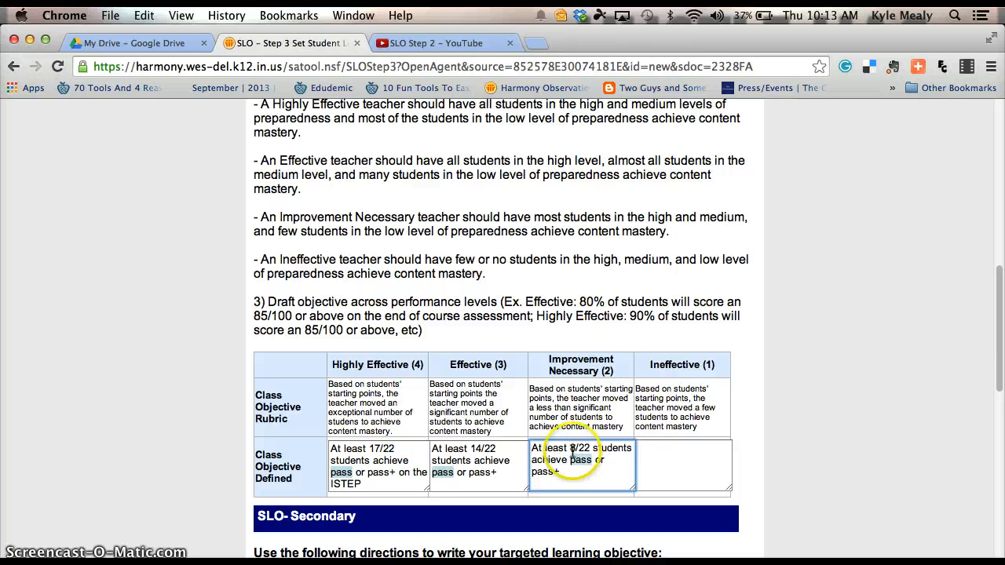
click(645, 453)
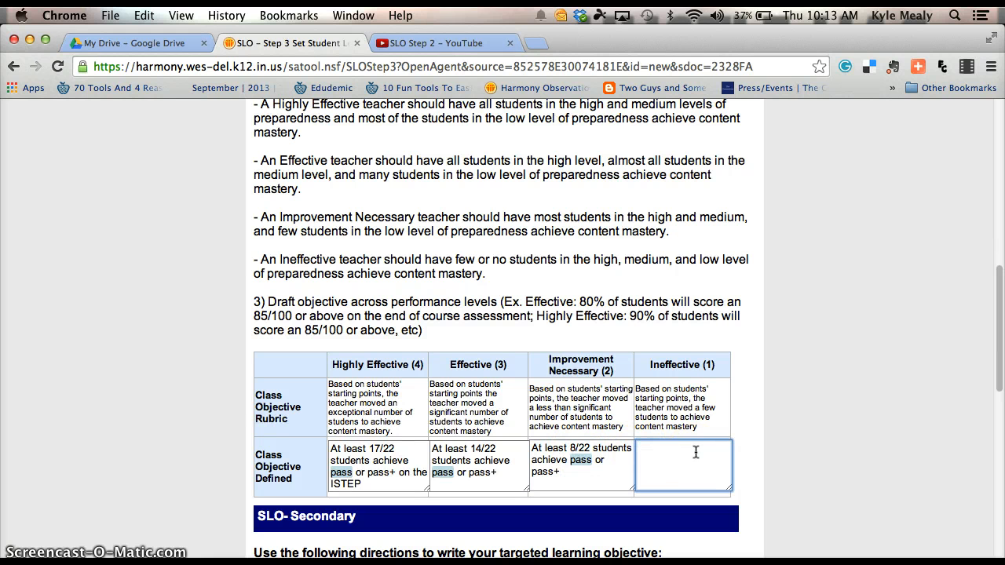
Enter 'Fewer than 8/22 students will achieve pass or pass+' as the Ineffective objective.
text(Fewer than 8/22 student)
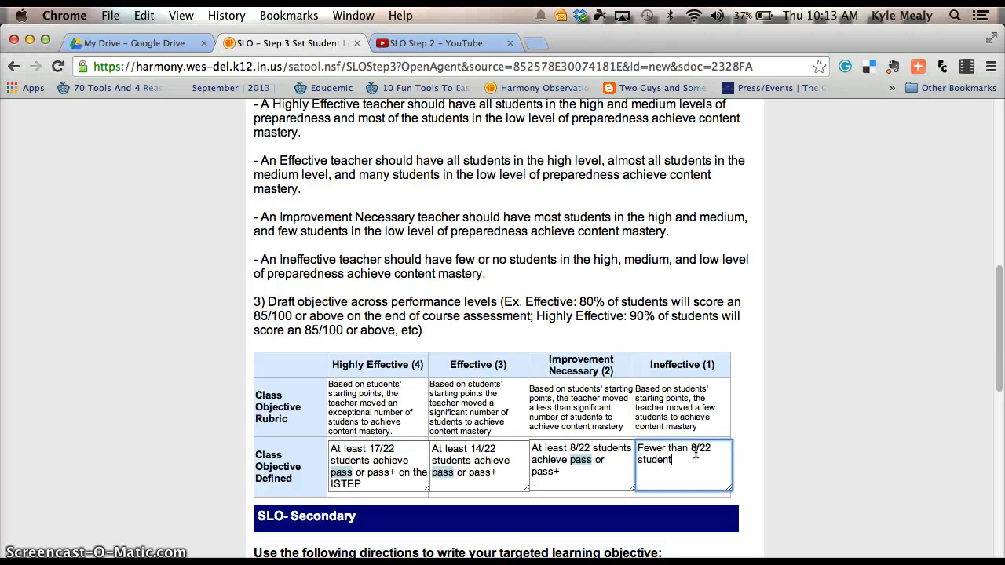
text(s will achieve pass or p)
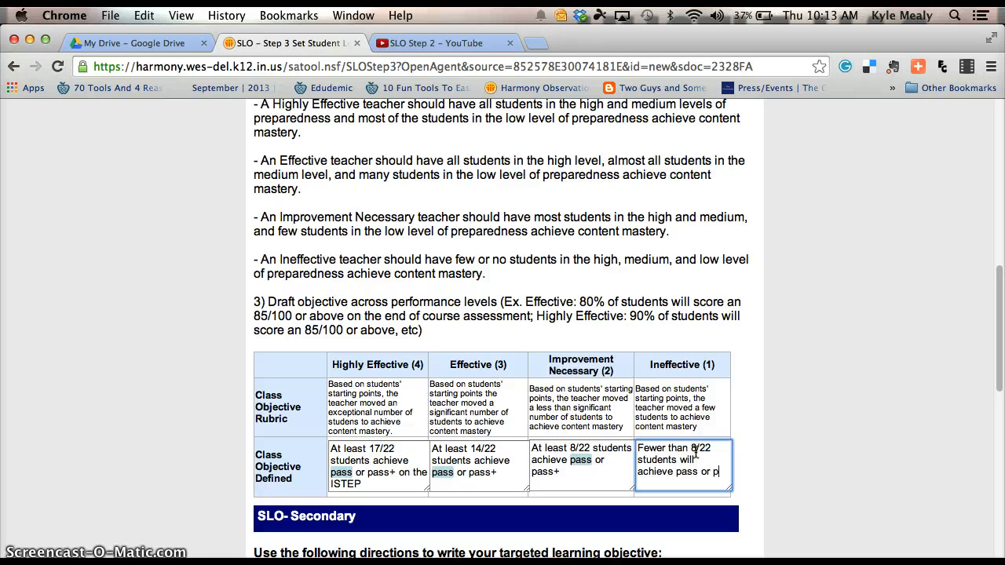
text(ass+)
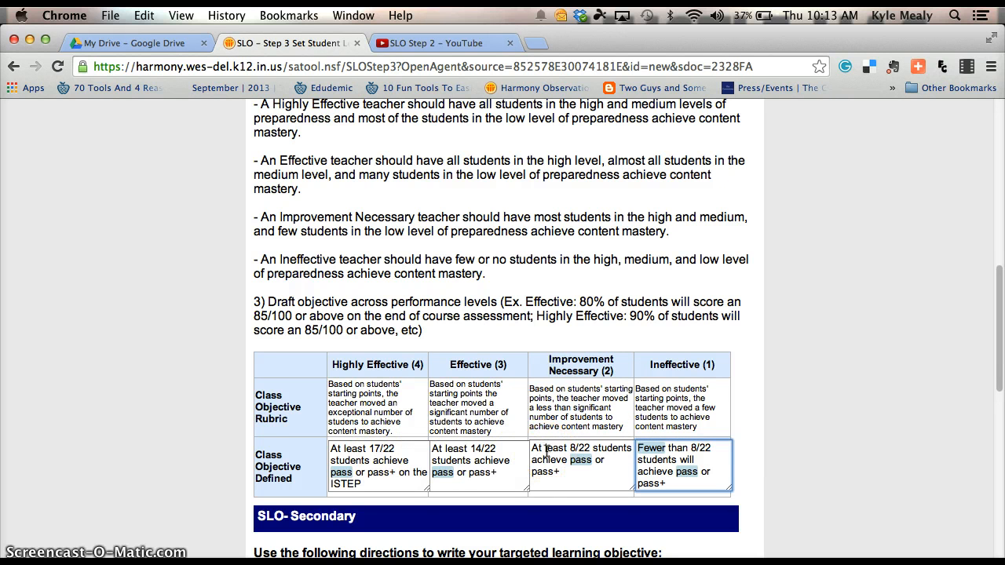
scroll(548, 452, down, 1)
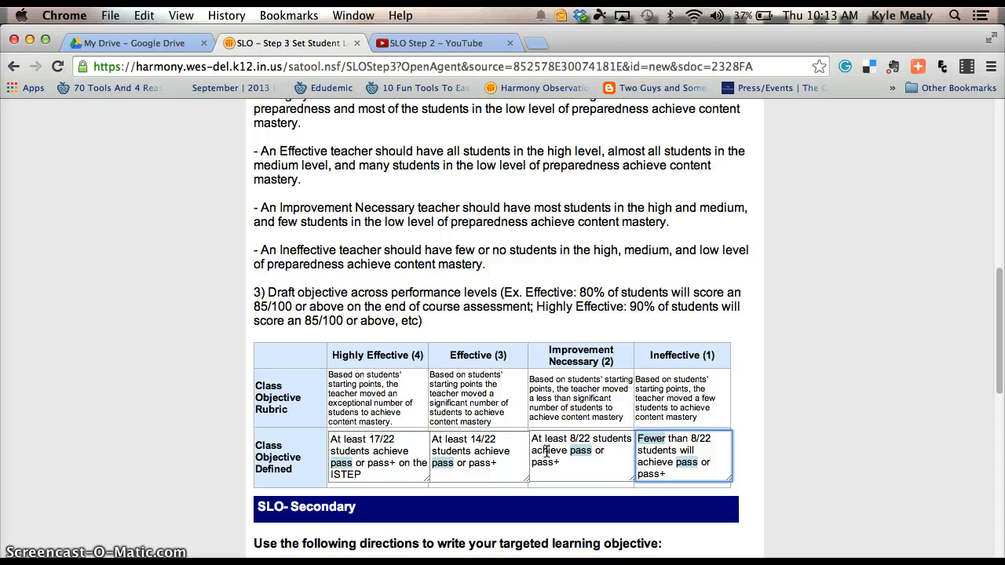
scroll(547, 452, down, 2)
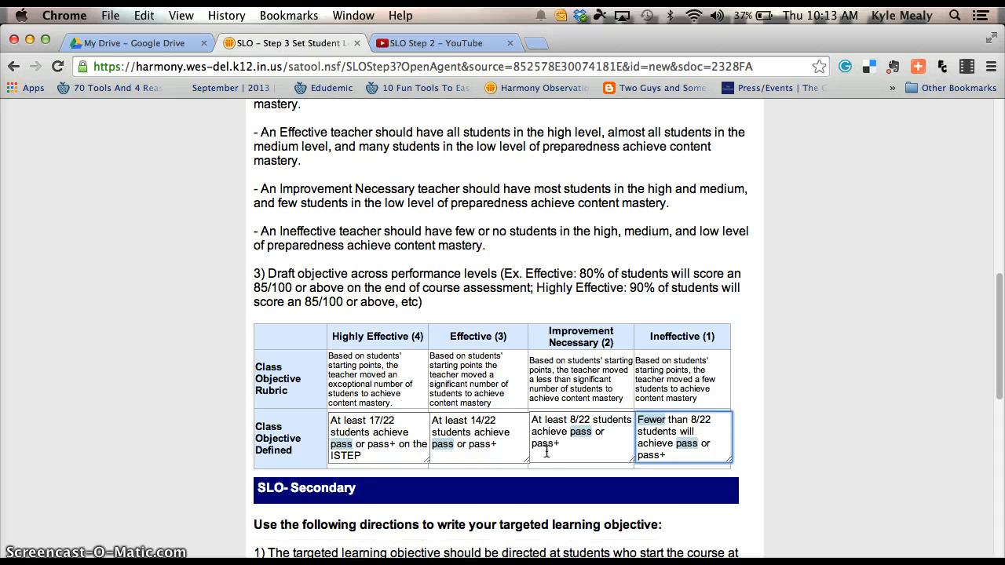
scroll(548, 453, down, 2)
scroll(548, 452, up, 10)
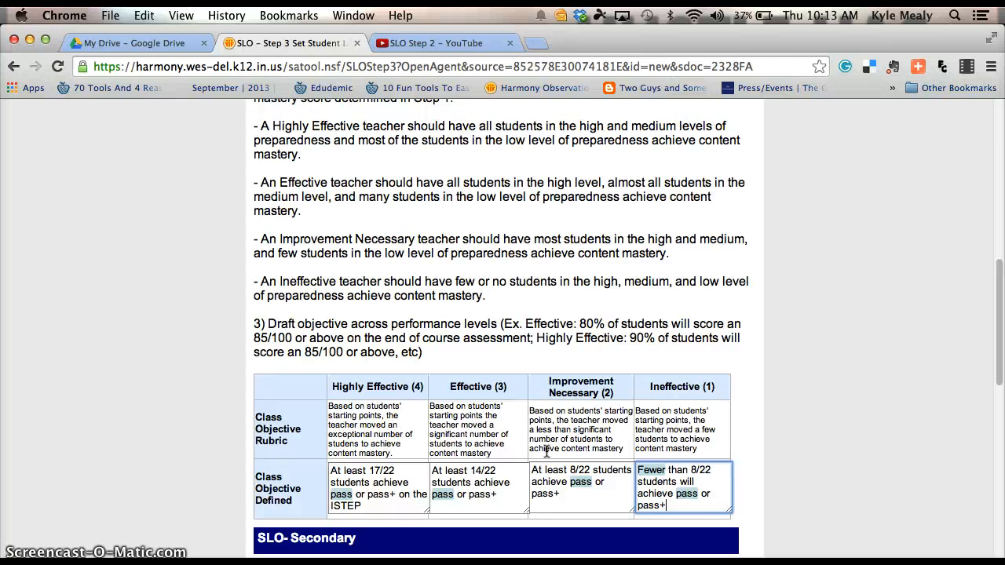
scroll(548, 452, up, 8)
Replace the Approved Assessment with 'Biology Pre and Post Test' and mastery score with 70%.
click(500, 276)
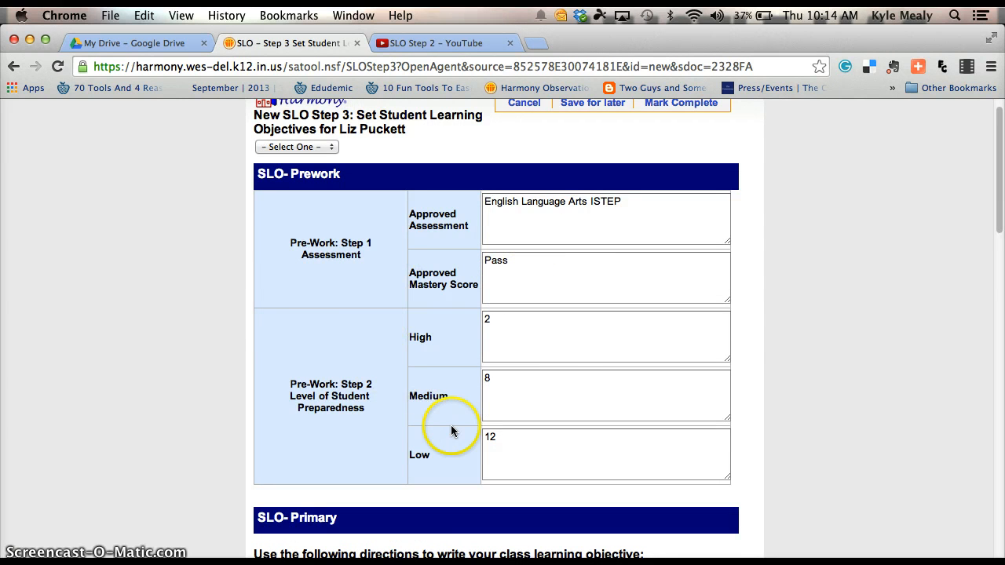
scroll(489, 431, down, 10)
scroll(492, 431, down, 15)
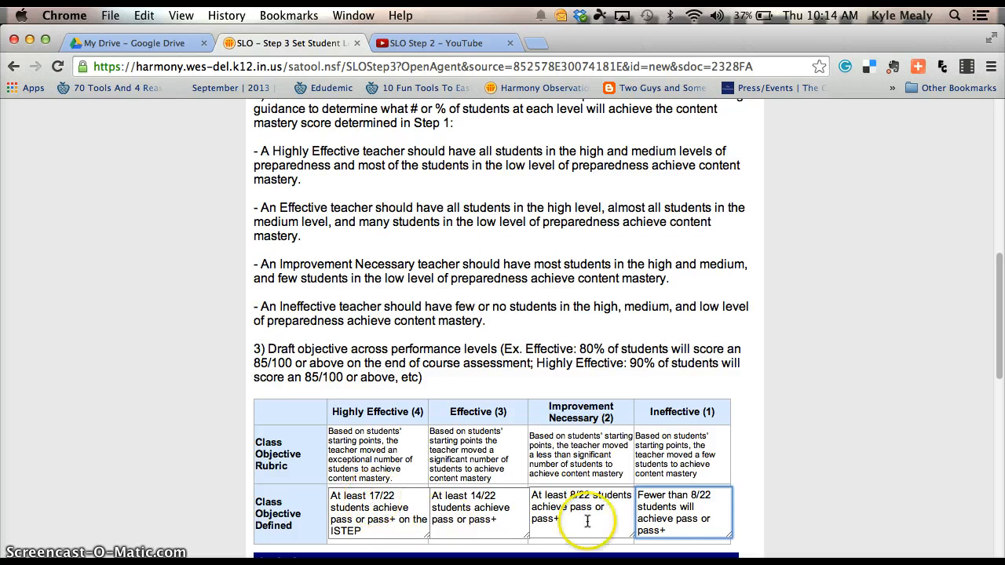
scroll(474, 463, up, 3)
scroll(470, 465, up, 20)
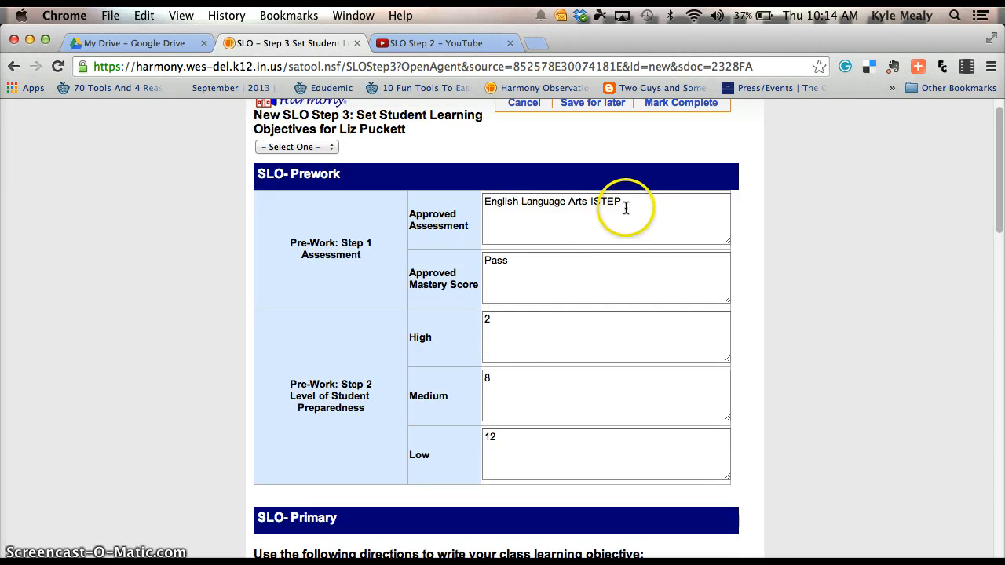
drag(626, 205, 486, 202)
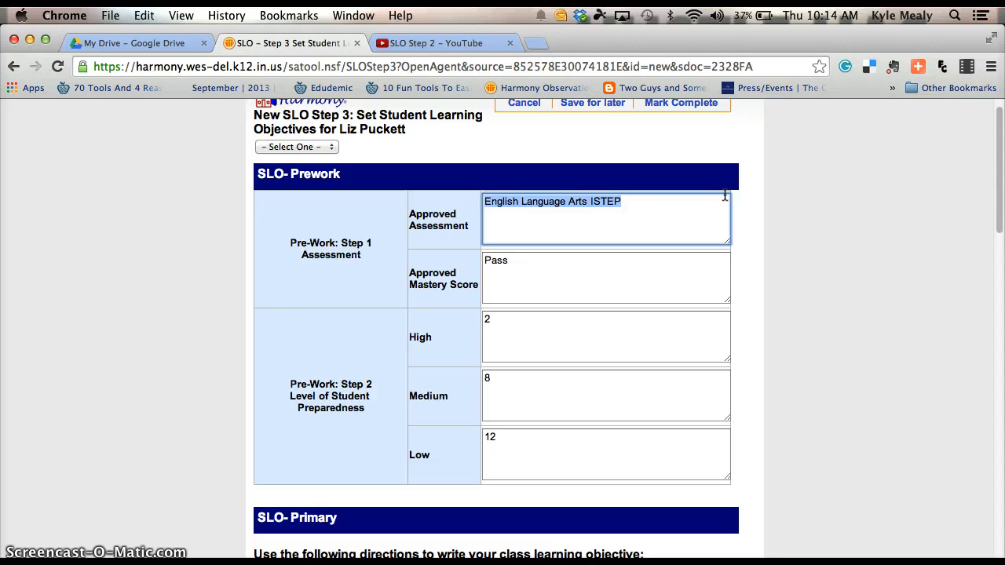
text(Biolog)
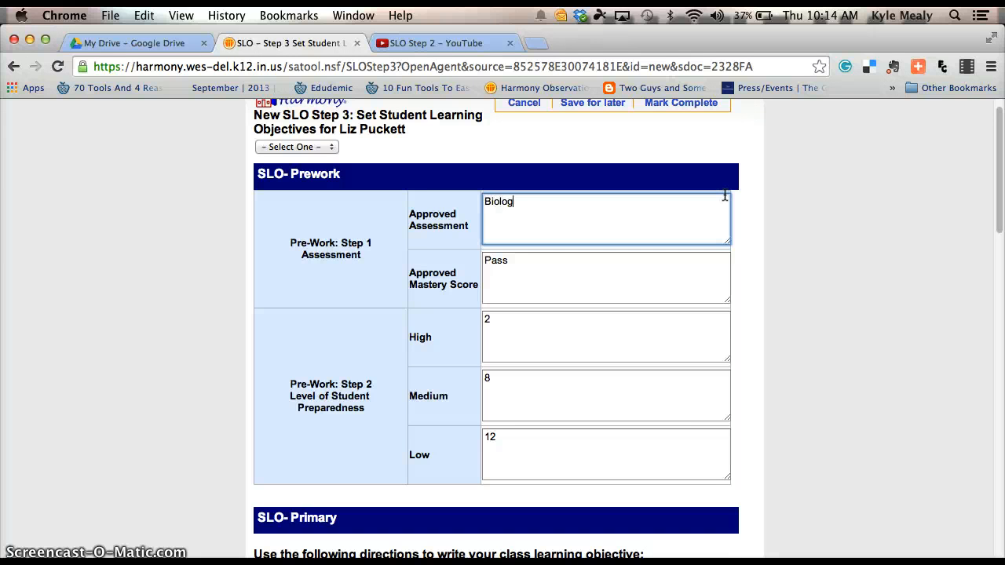
text(y Pre and Post )
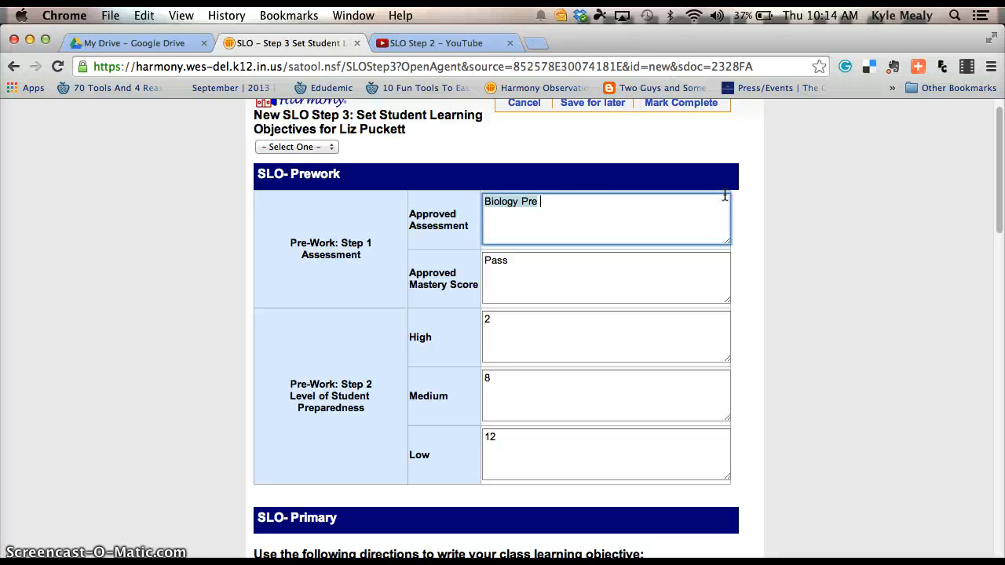
text(Test)
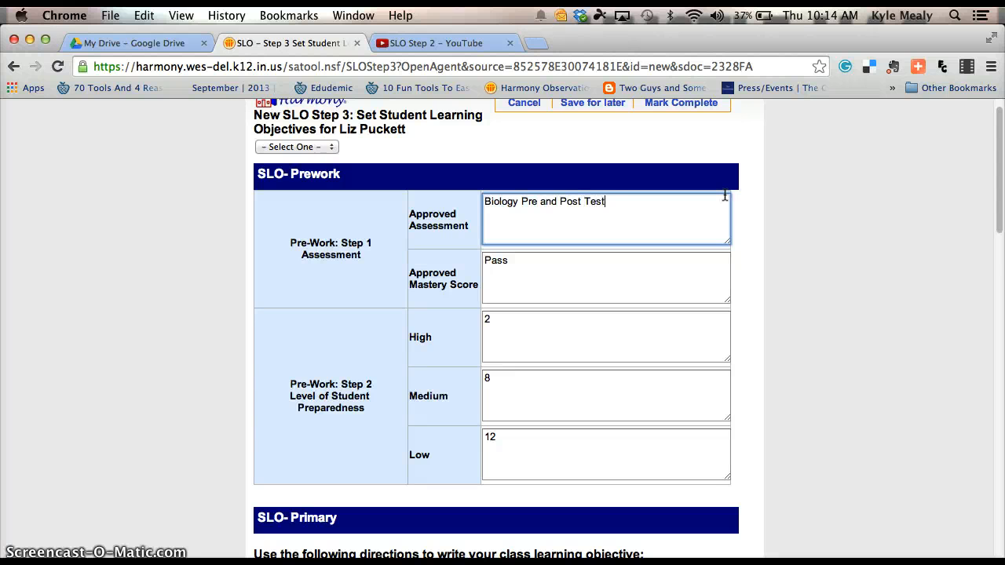
drag(514, 261, 473, 261)
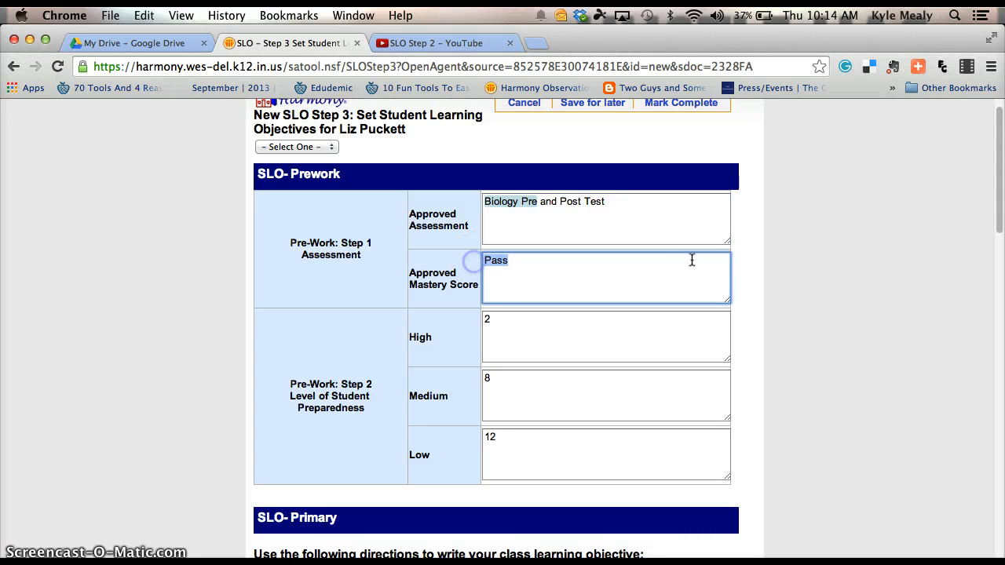
text(70)
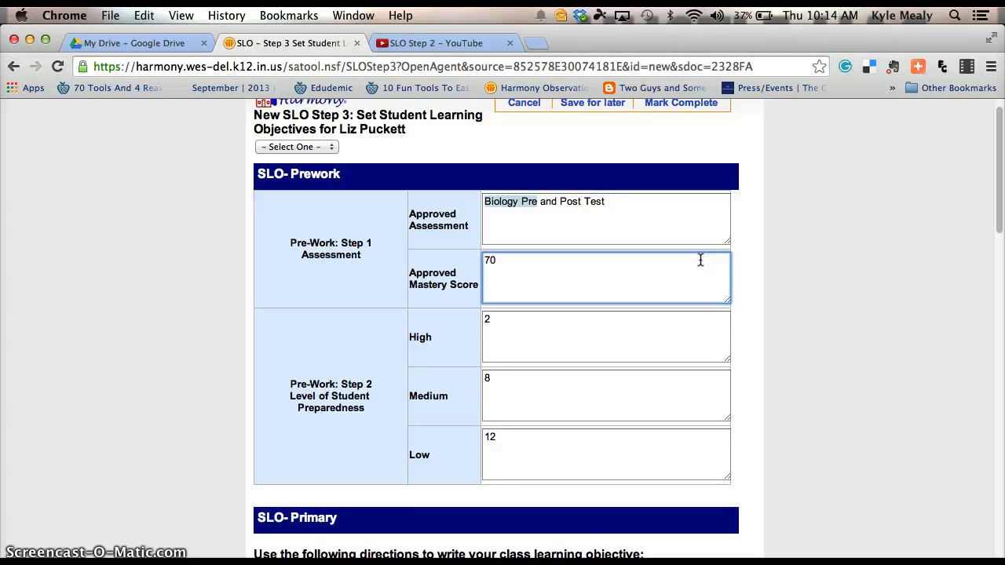
text(%)
Reword Highly Effective to require at least 17/22 scoring 70% or greater on the post test.
scroll(677, 381, down, 8)
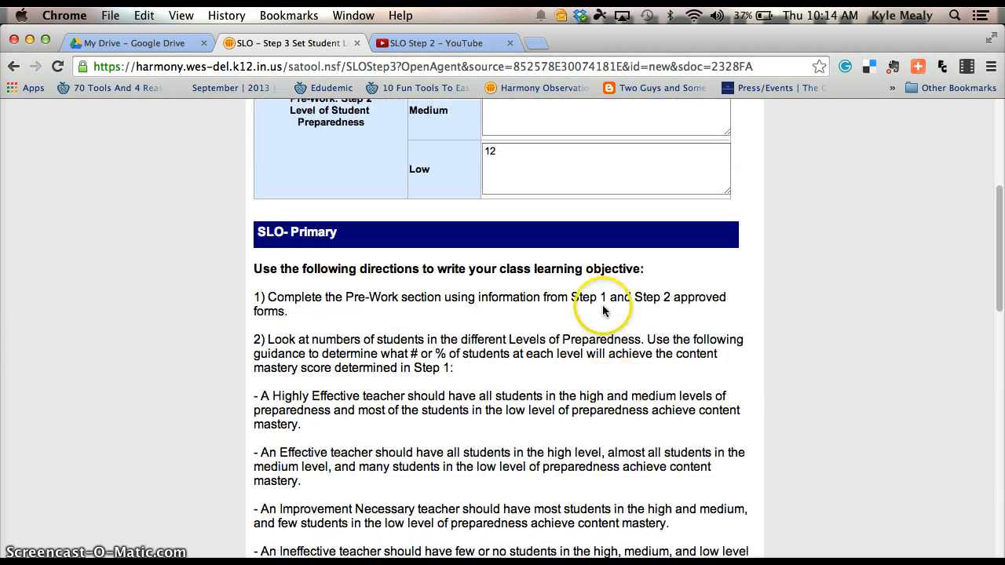
scroll(603, 310, up, 8)
scroll(579, 316, down, 5)
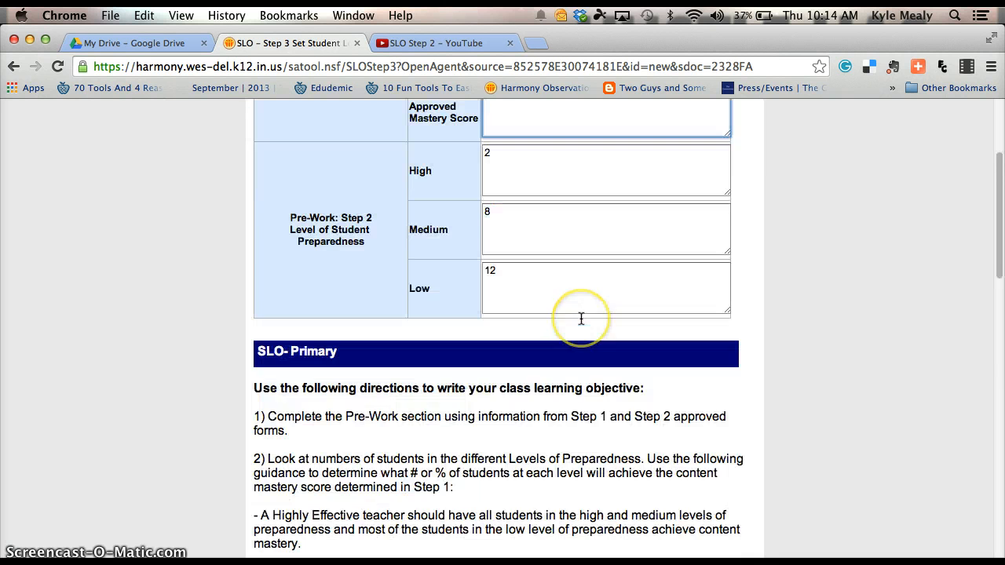
scroll(581, 318, down, 10)
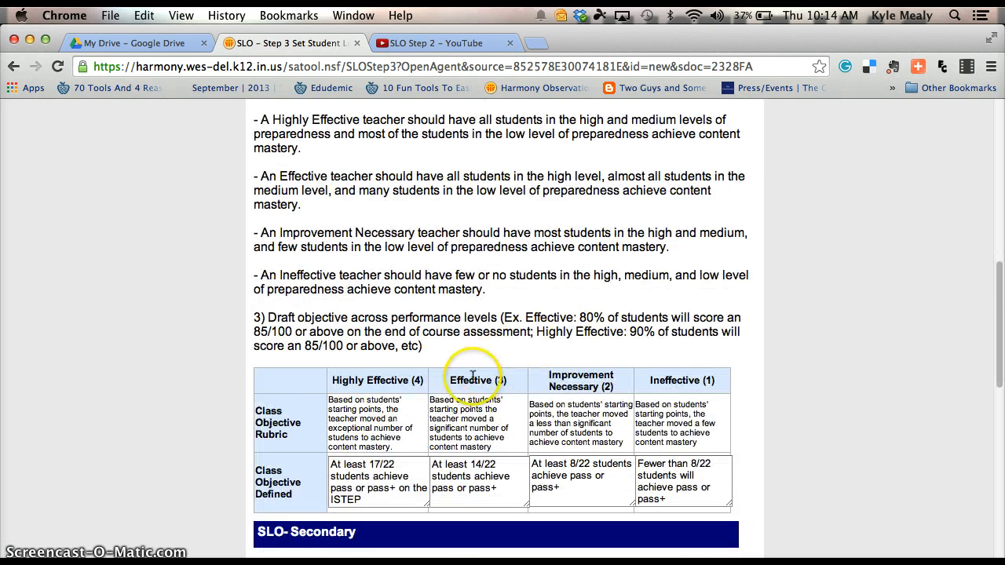
scroll(473, 376, down, 1)
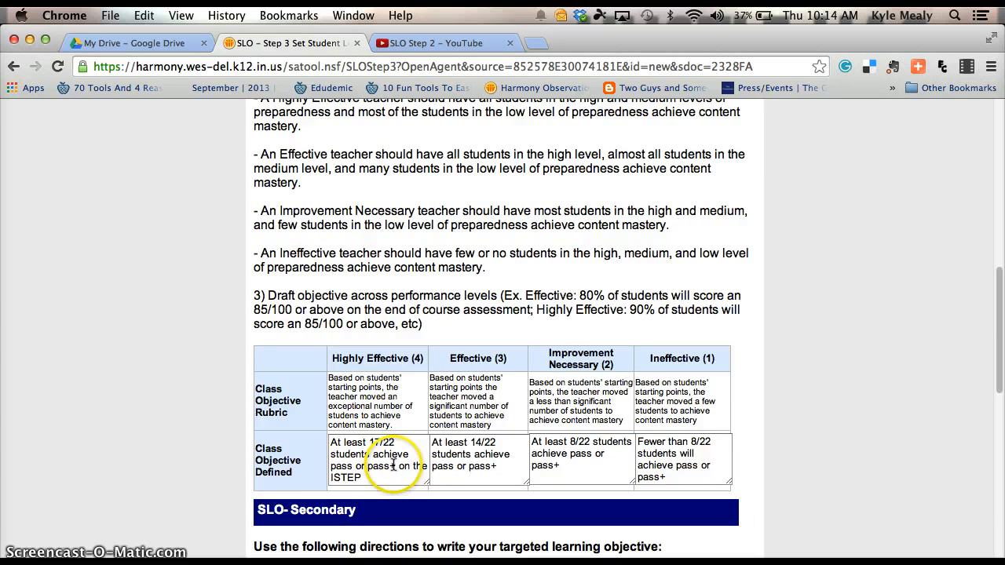
click(335, 469)
click(383, 477)
drag(384, 478, 328, 463)
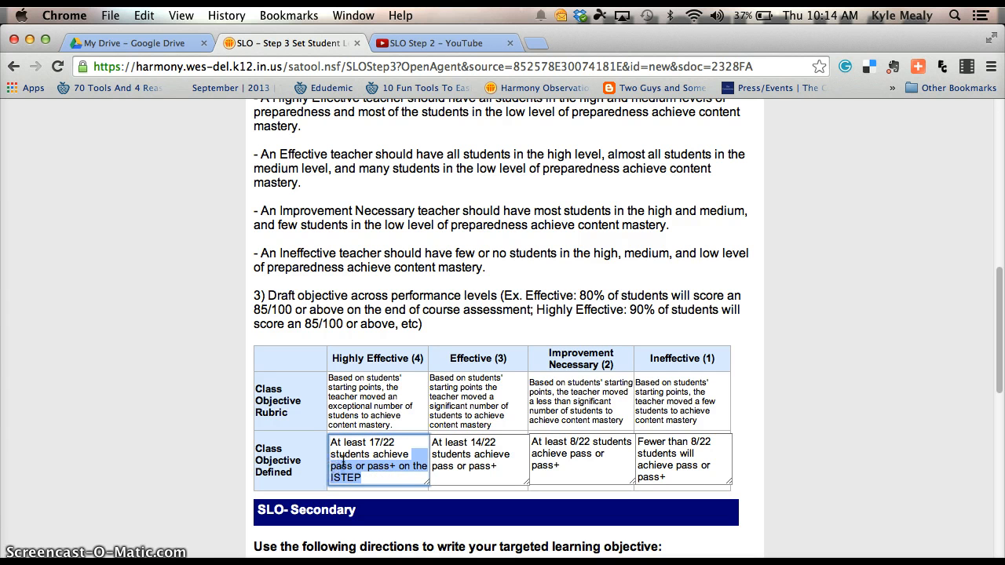
key(BackSpace)
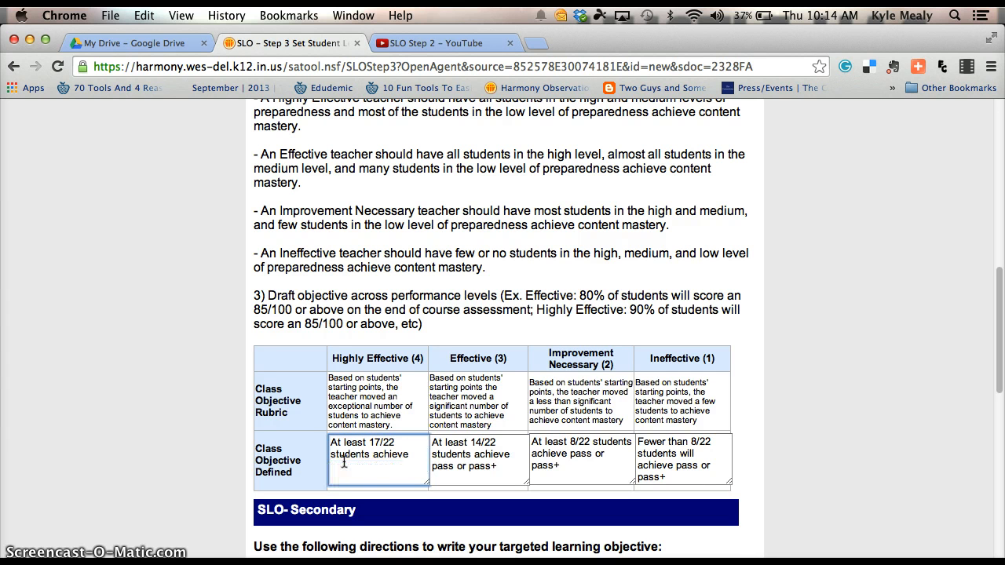
text(70% or greater on the )
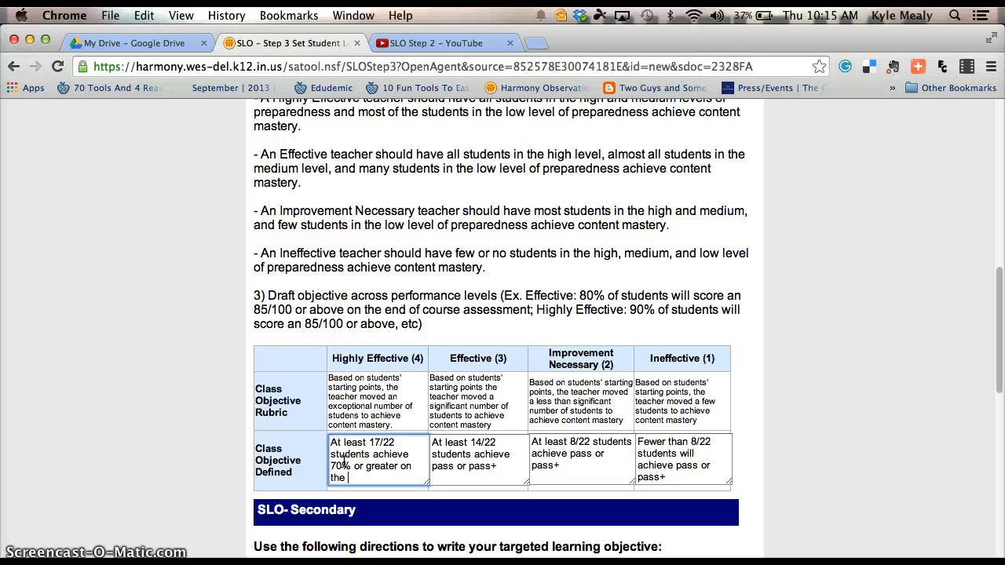
text(pre and post tes)
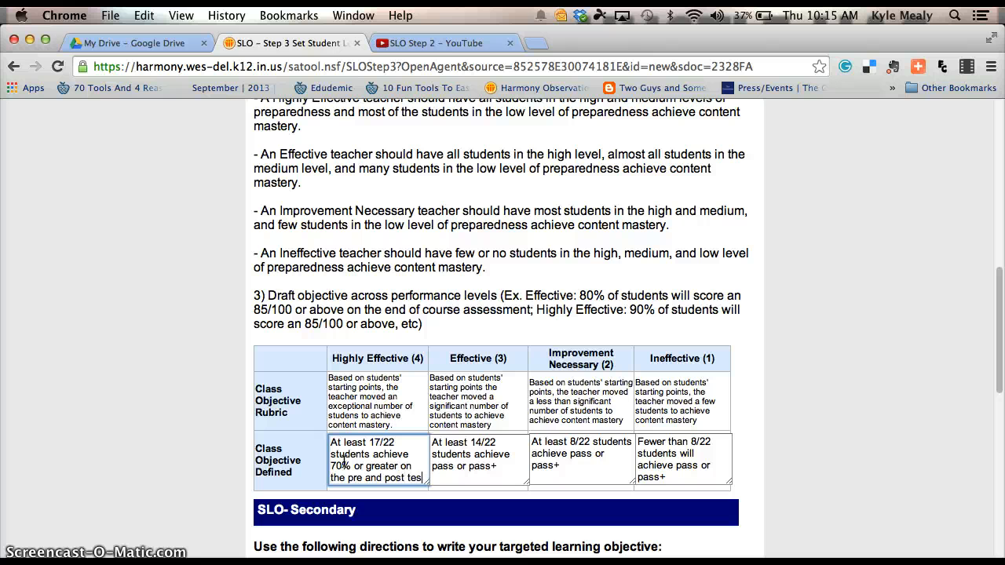
key(BackSpace)
key(BackSpace)
key(BackSpace)
key(BackSpace)
key(BackSpace)
key(BackSpace)
key(BackSpace)
key(BackSpace)
key(BackSpace)
key(BackSpace)
key(BackSpace)
key(BackSpace)
key(BackSpace)
key(BackSpace)
key(BackSpace)
text(ost test.)
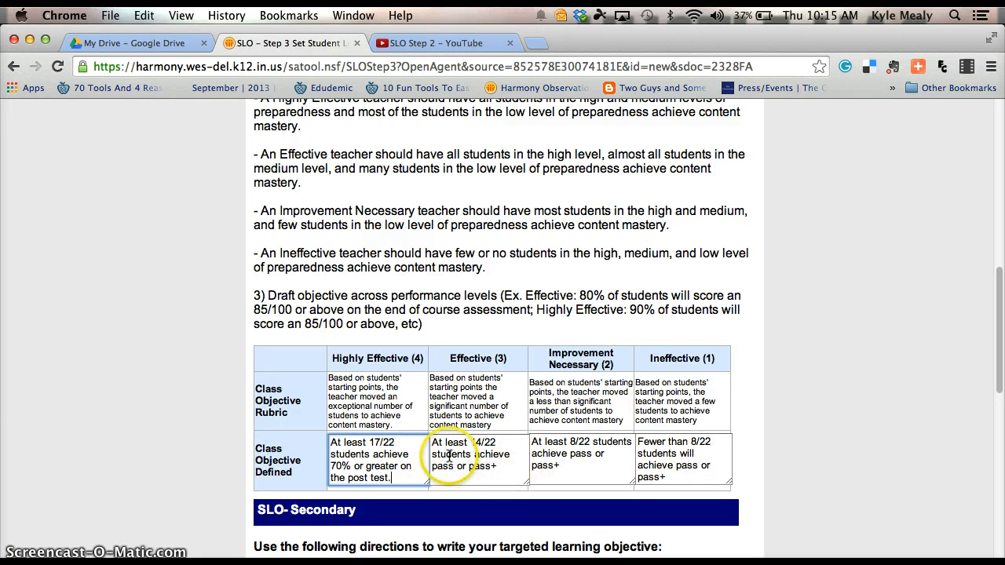
Replace 'pass or pass+' with 70% in the Effective, Improvement Necessary and Ineffective objectives.
drag(431, 466, 497, 471)
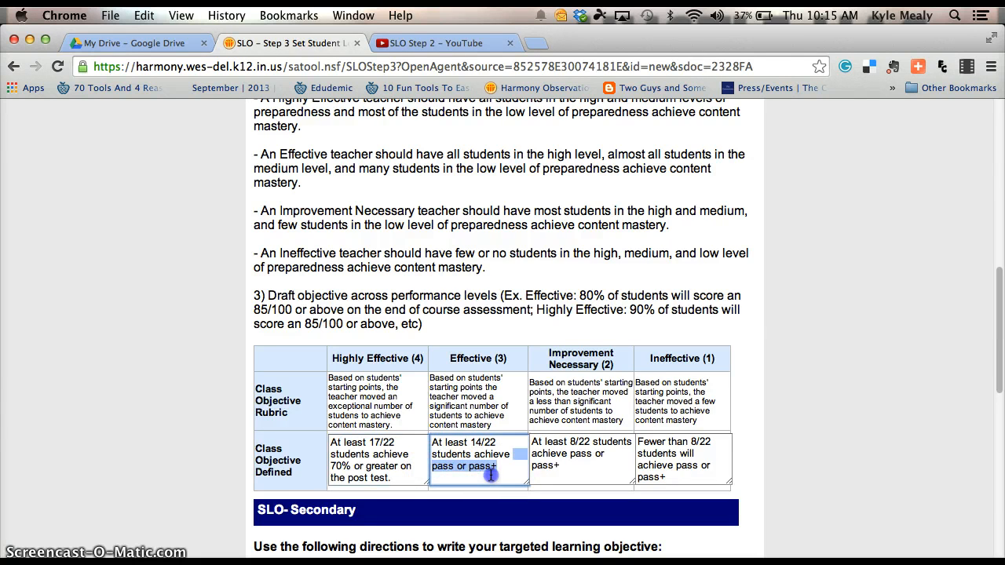
text(7)
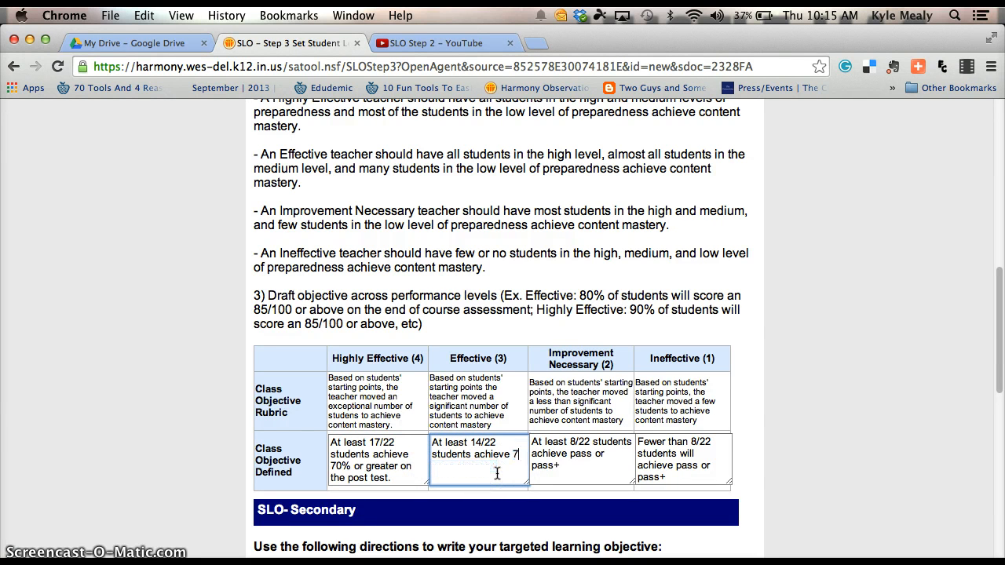
text(0%)
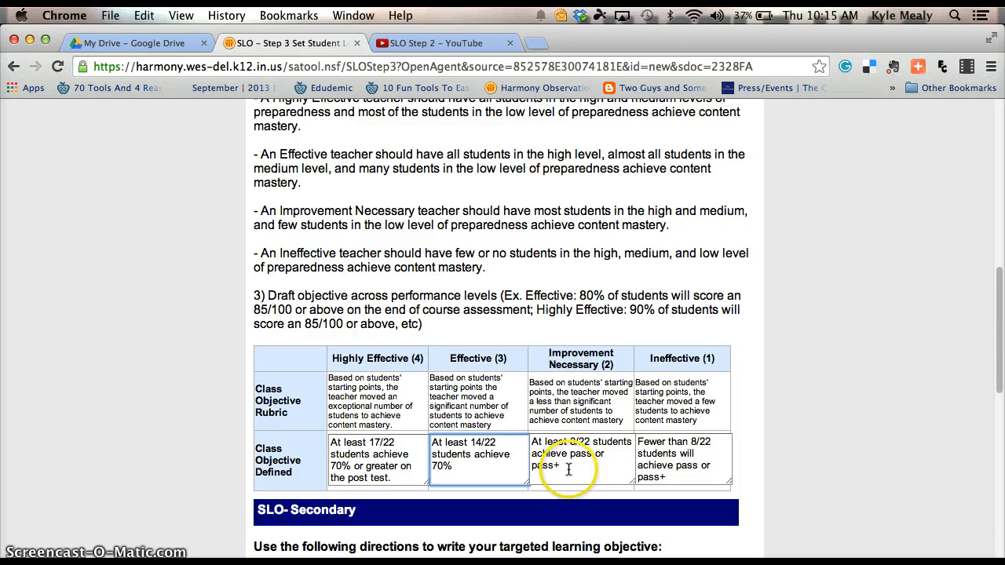
drag(570, 453, 589, 464)
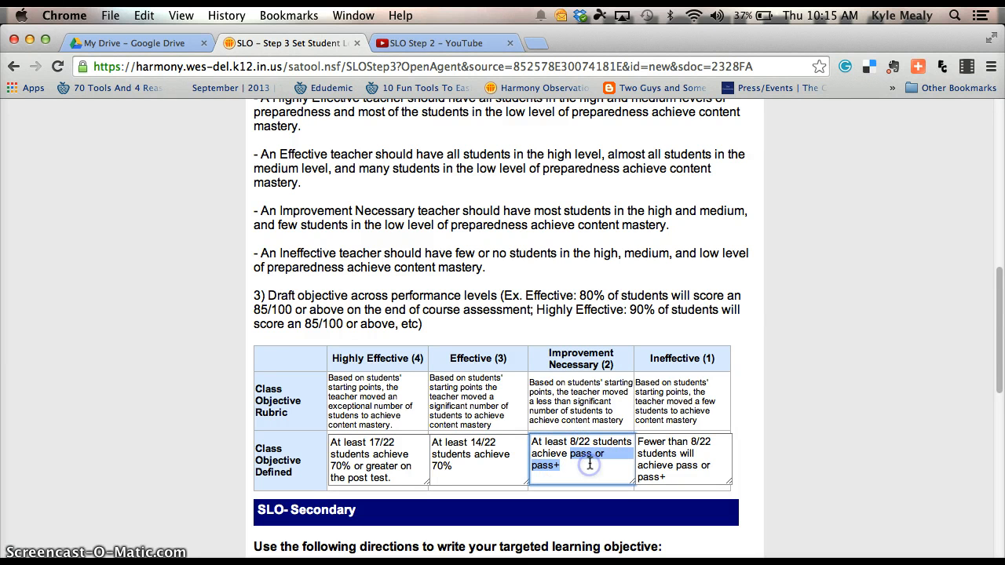
text(70)
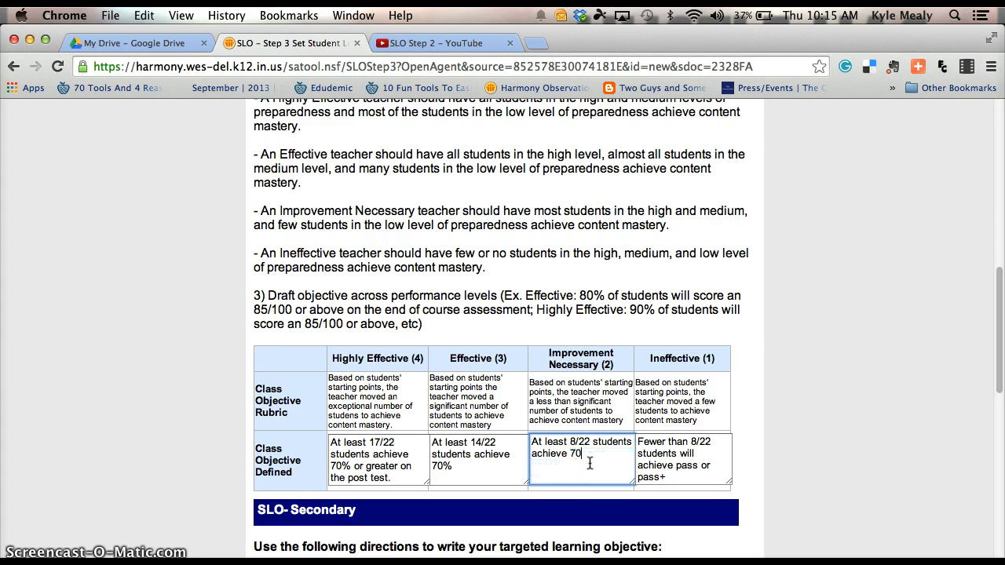
text(%)
drag(676, 466, 691, 471)
click(687, 476)
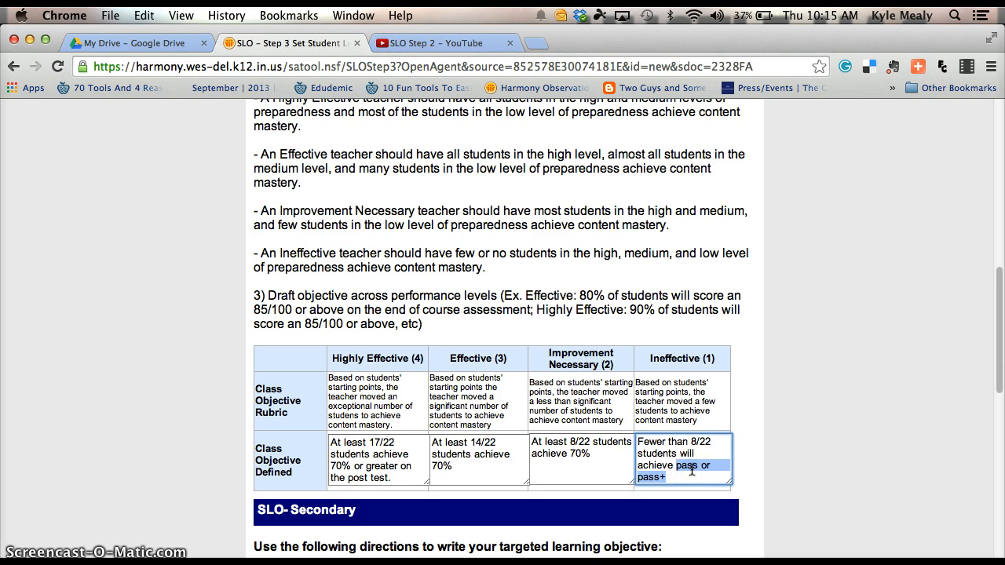
text(70%)
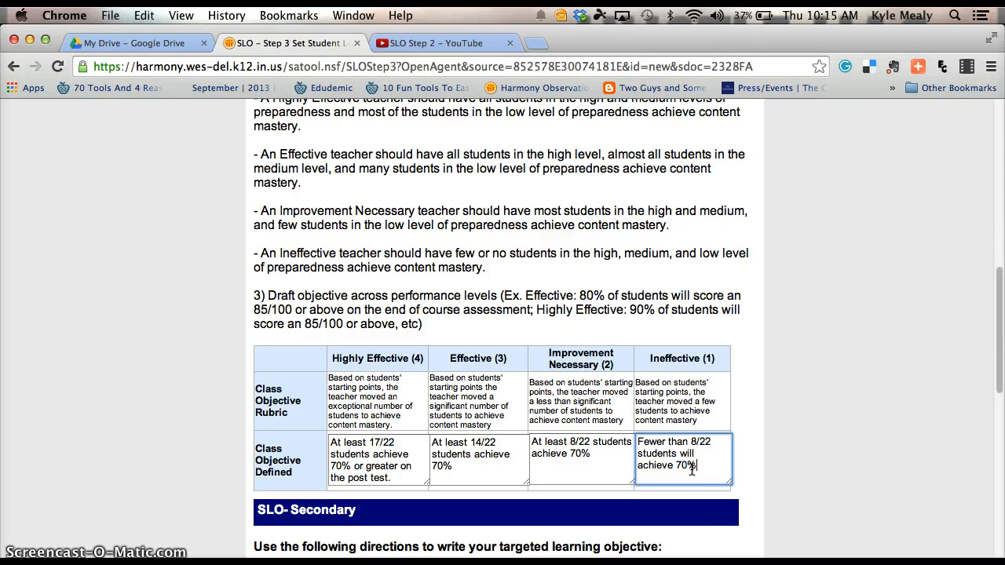
double_click(651, 442)
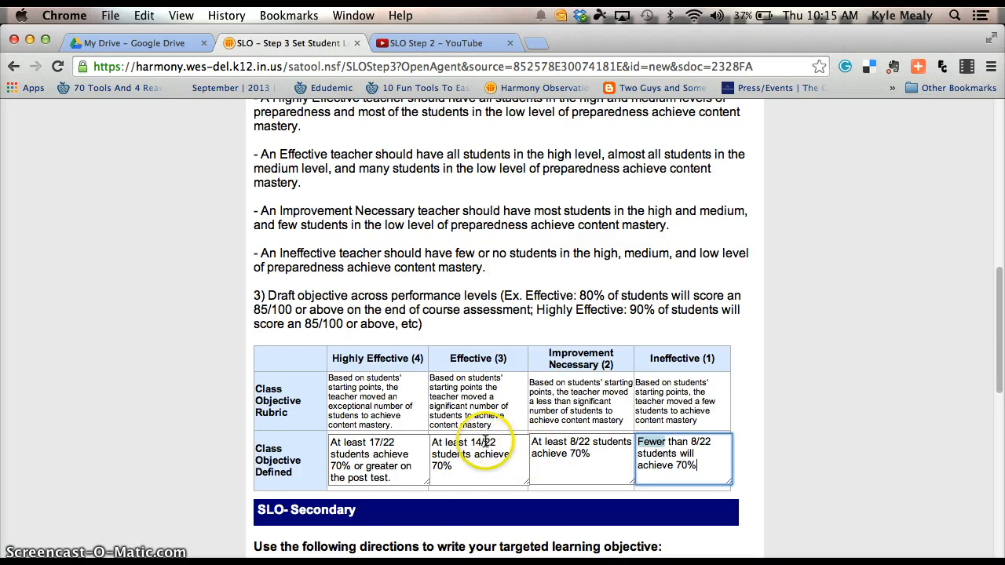
Scroll through the Class and Targeted Objective tables, then back up to SLO-Prework.
scroll(485, 441, up, 15)
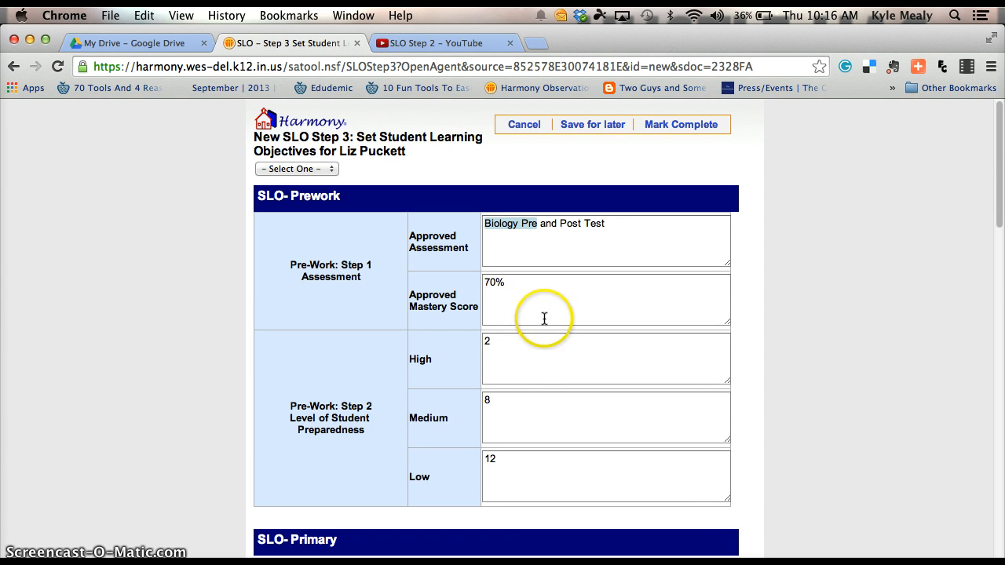
scroll(544, 318, down, 5)
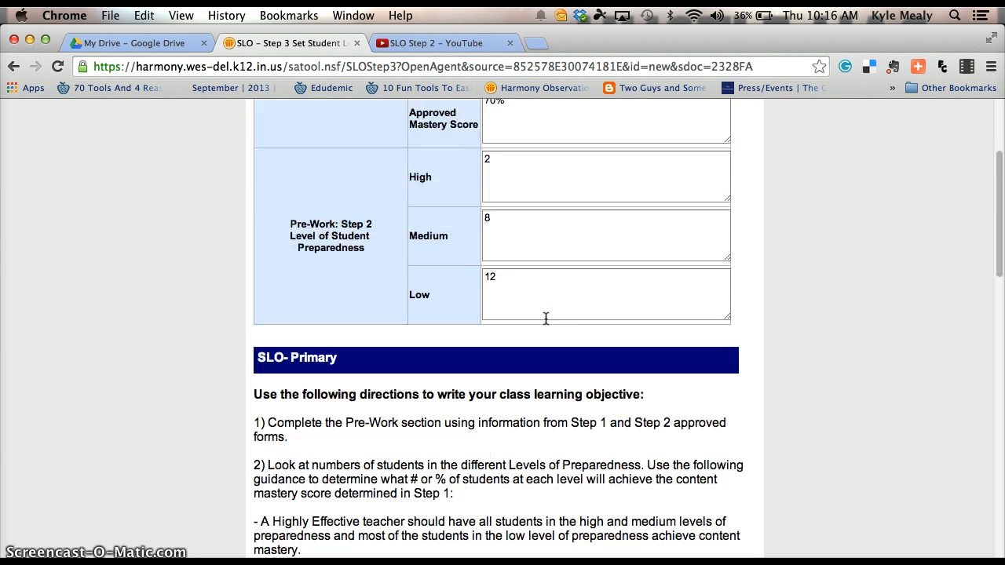
scroll(546, 318, up, 3)
scroll(546, 318, up, 1)
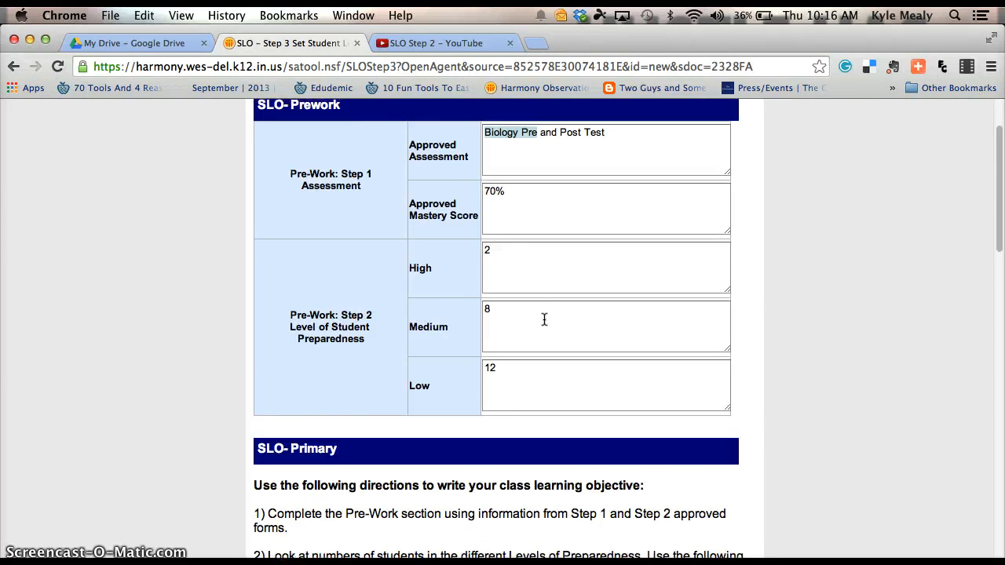
scroll(545, 320, down, 15)
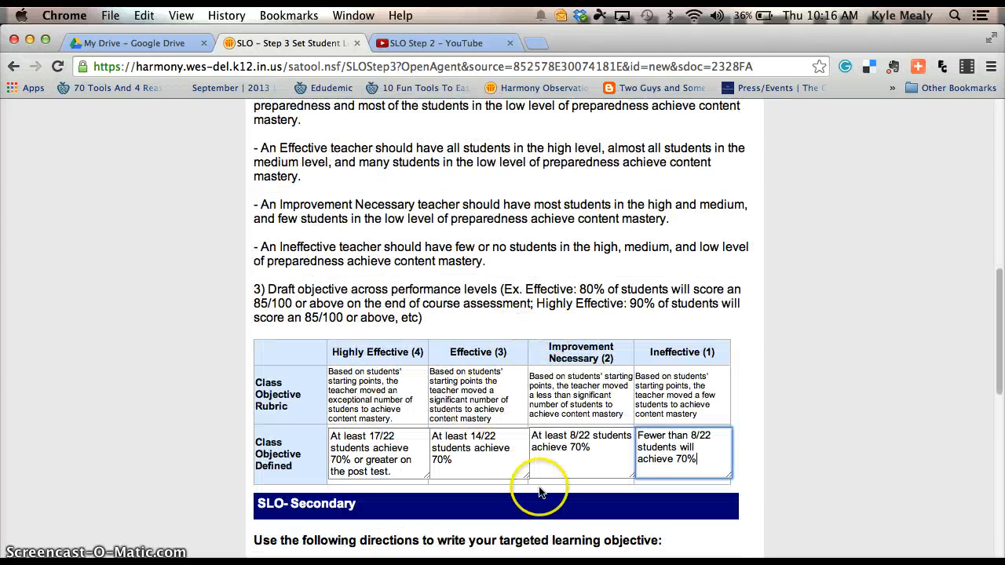
scroll(550, 493, down, 2)
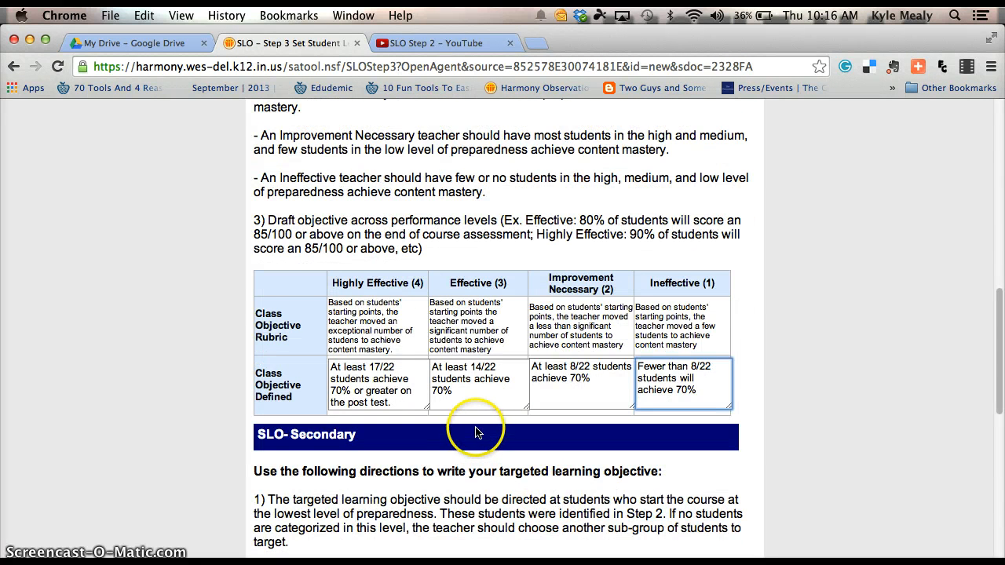
scroll(479, 435, down, 5)
scroll(475, 431, down, 6)
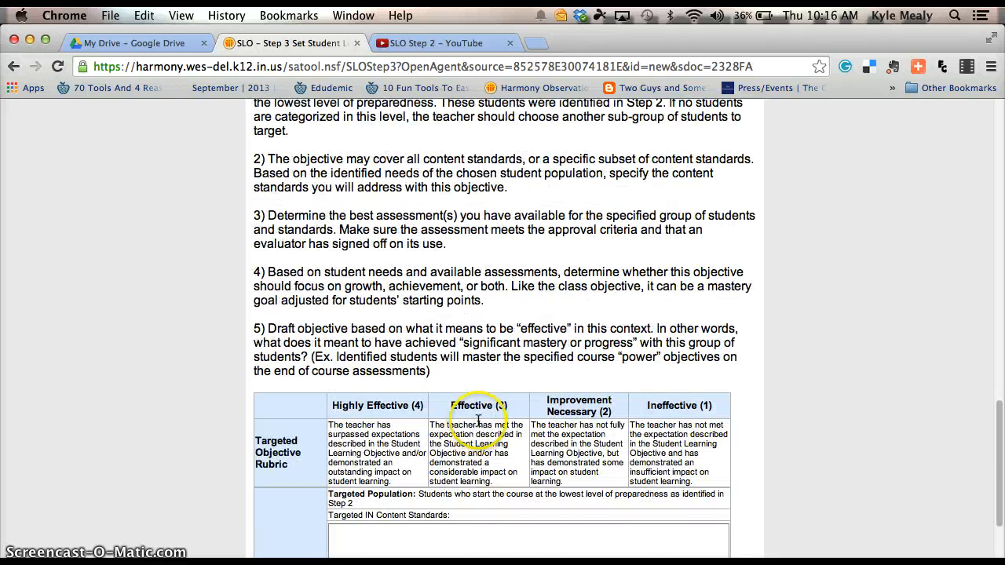
scroll(474, 424, up, 12)
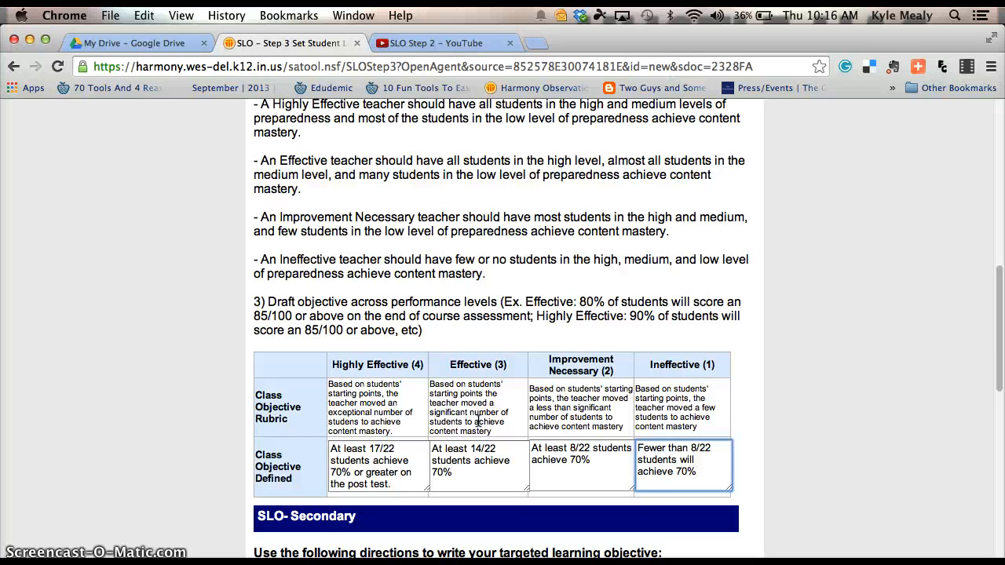
scroll(479, 422, up, 15)
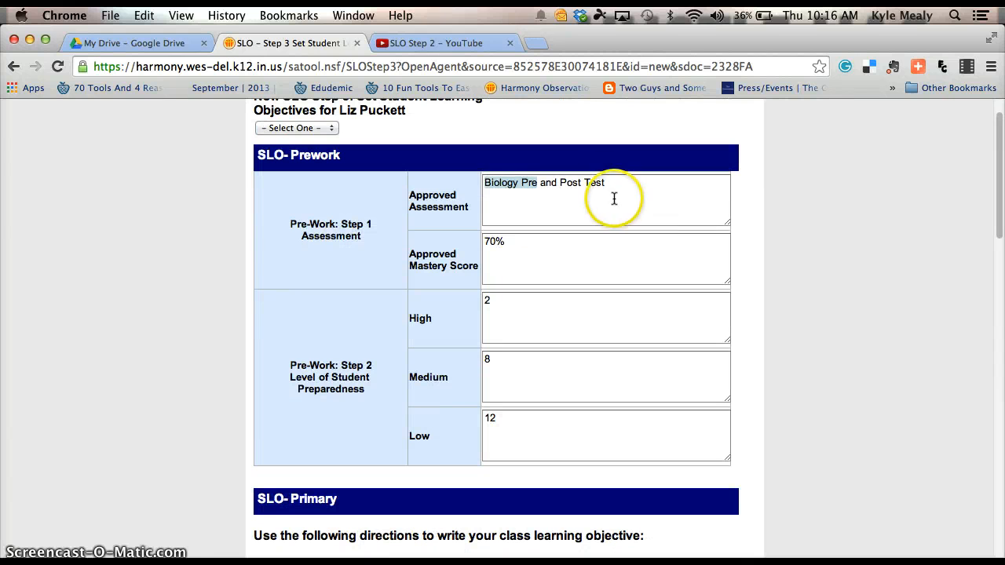
Replace the Prework assessment with 'ELA ISTEP' and the 70% mastery score with 'Pass'.
drag(607, 184, 469, 183)
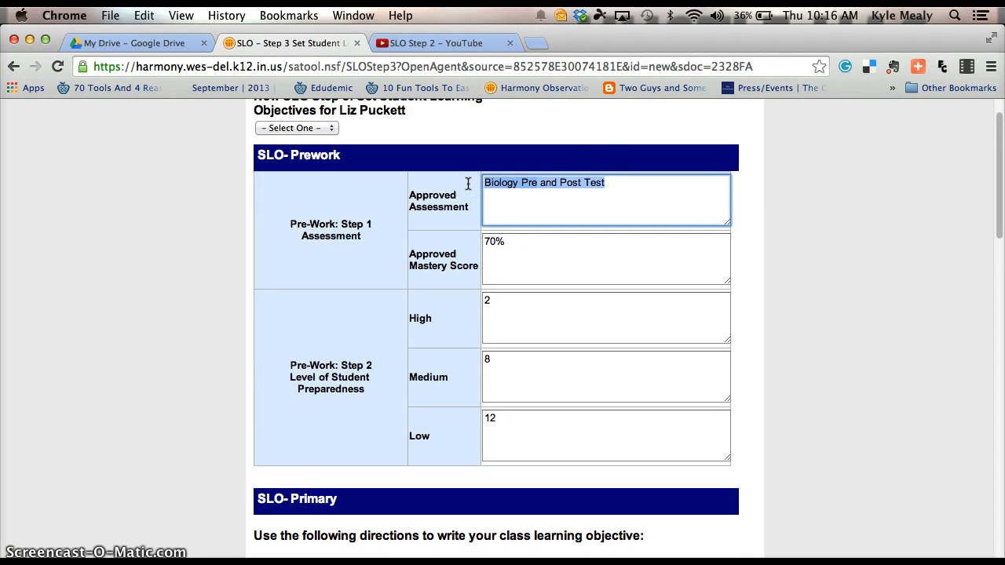
text(ELA )
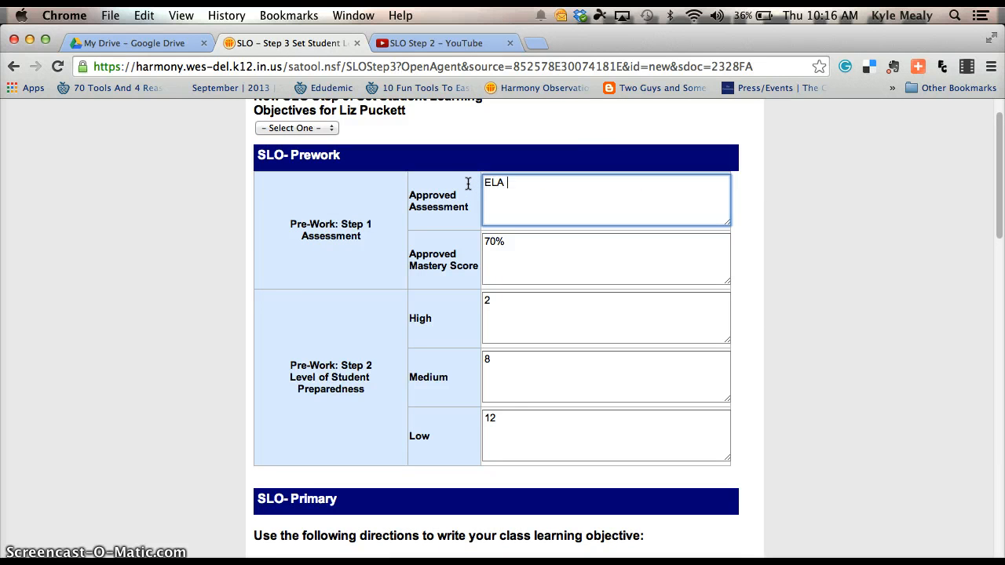
text(ISTEP)
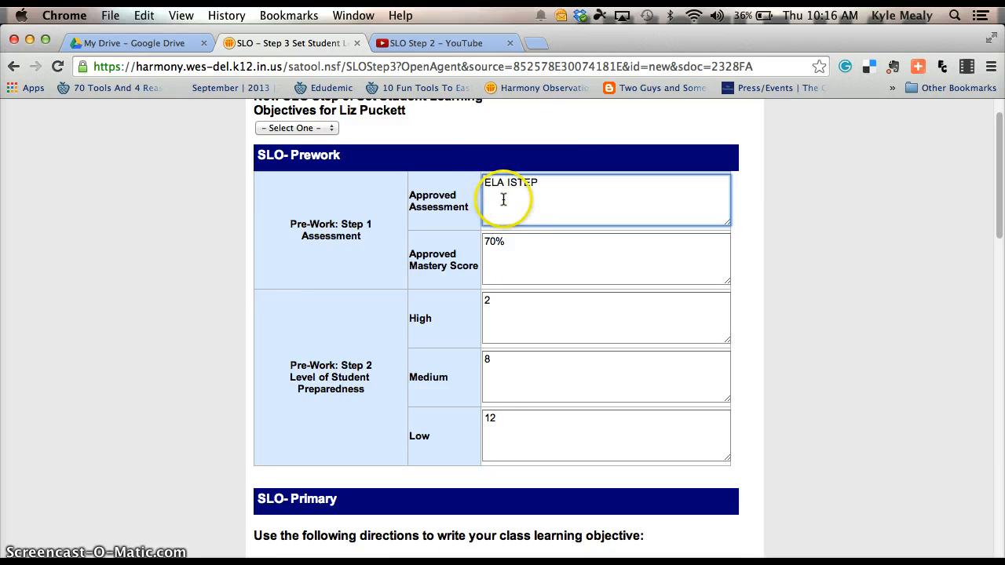
drag(515, 241, 464, 240)
text(P)
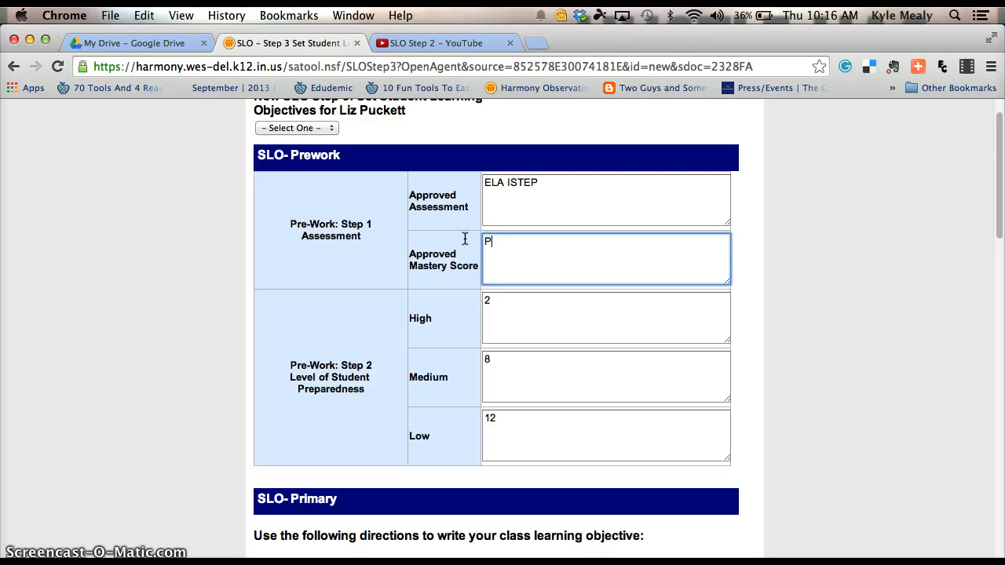
text(ass)
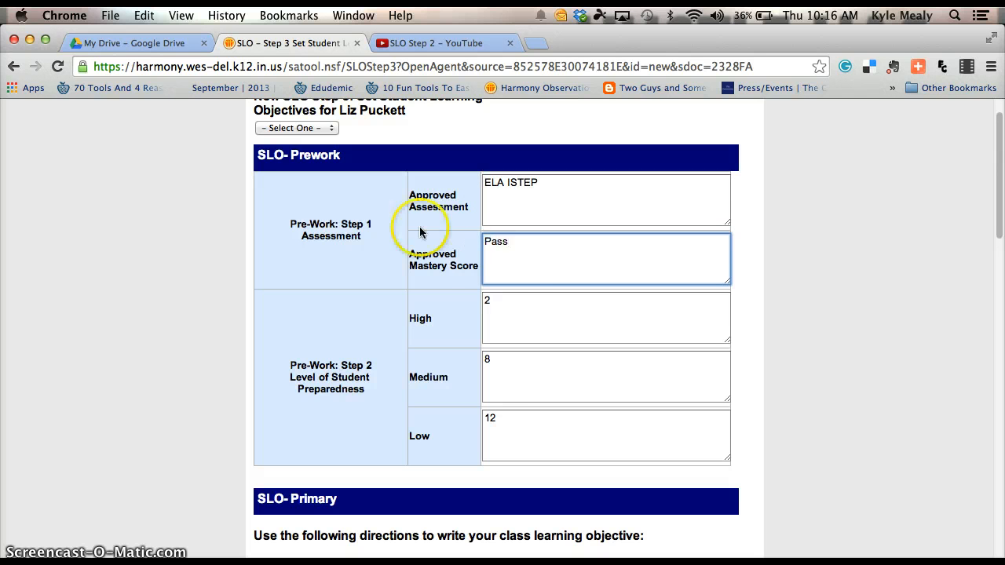
Enter 'Standard 4: Writing process and Features, Standard 5: Writing applications, Standard 6: Conventions' as targeted content standards.
scroll(535, 291, up, 1)
scroll(535, 291, down, 20)
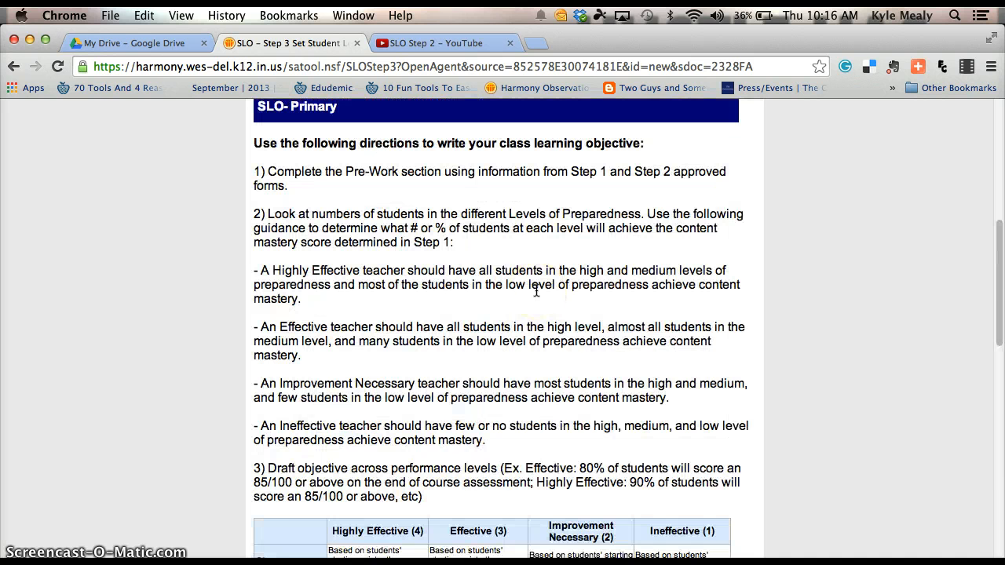
scroll(536, 291, down, 3)
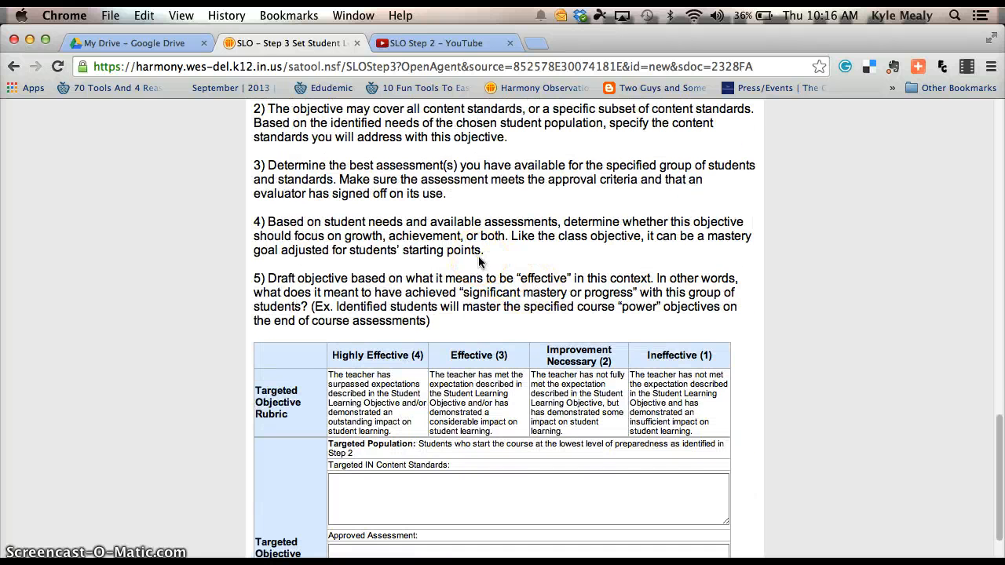
scroll(480, 263, down, 2)
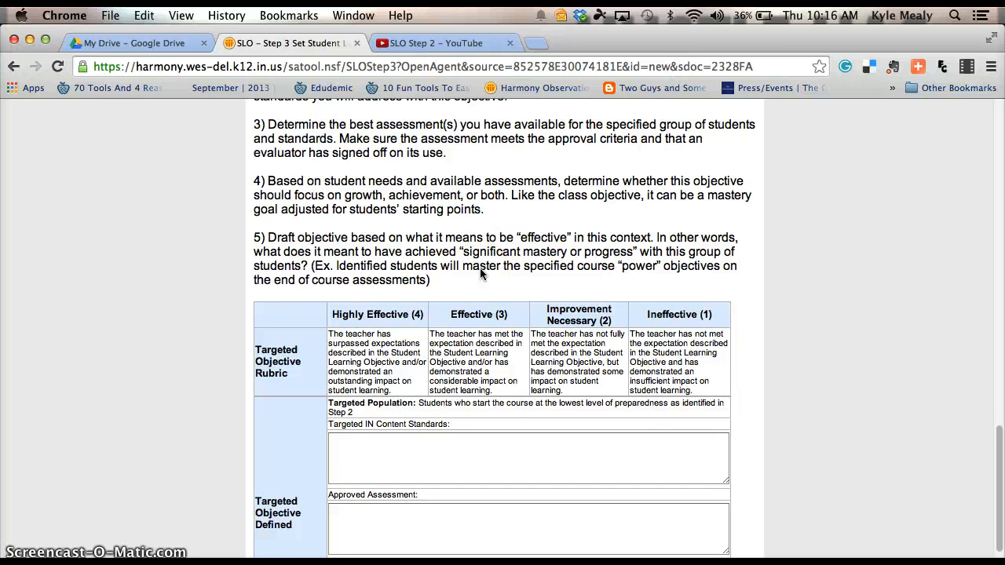
scroll(463, 345, down, 2)
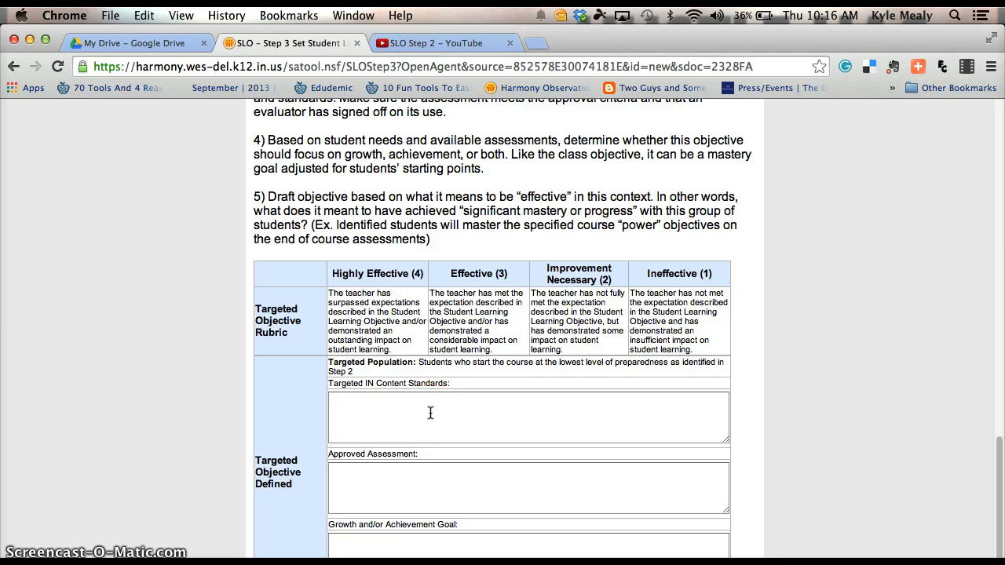
click(364, 406)
click(364, 406)
click(482, 411)
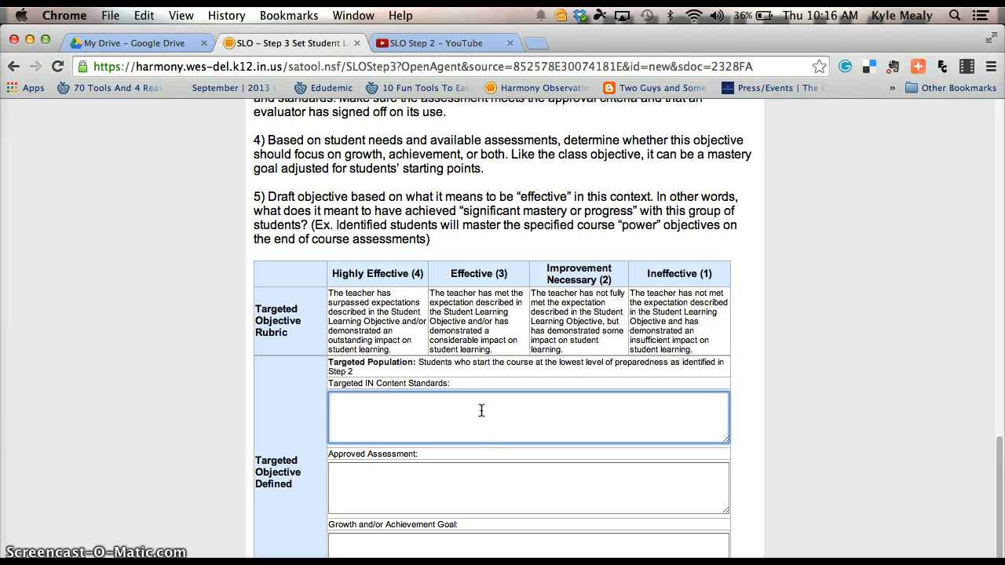
text(Standard 4: Writing pro)
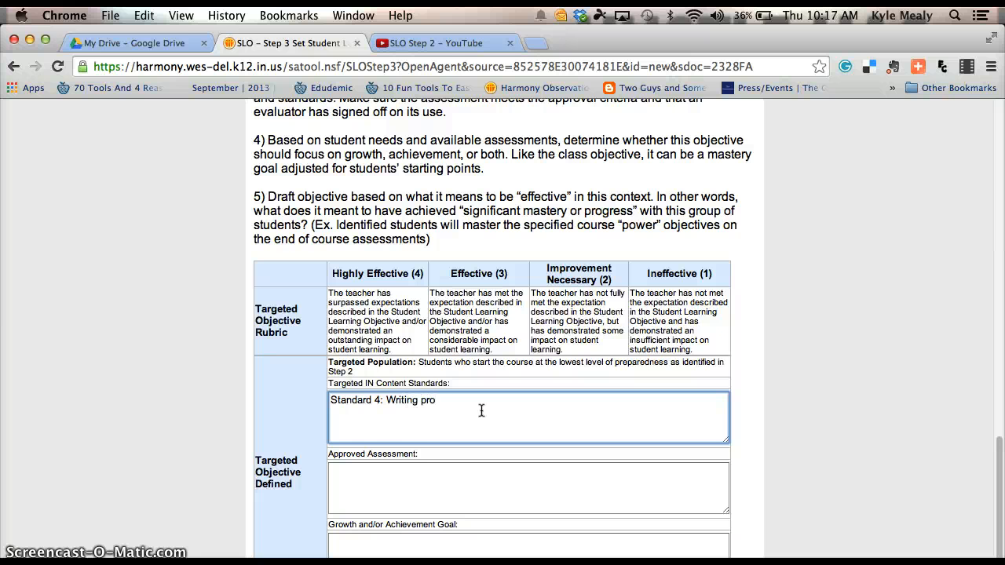
text(cess and Features, Standard 5)
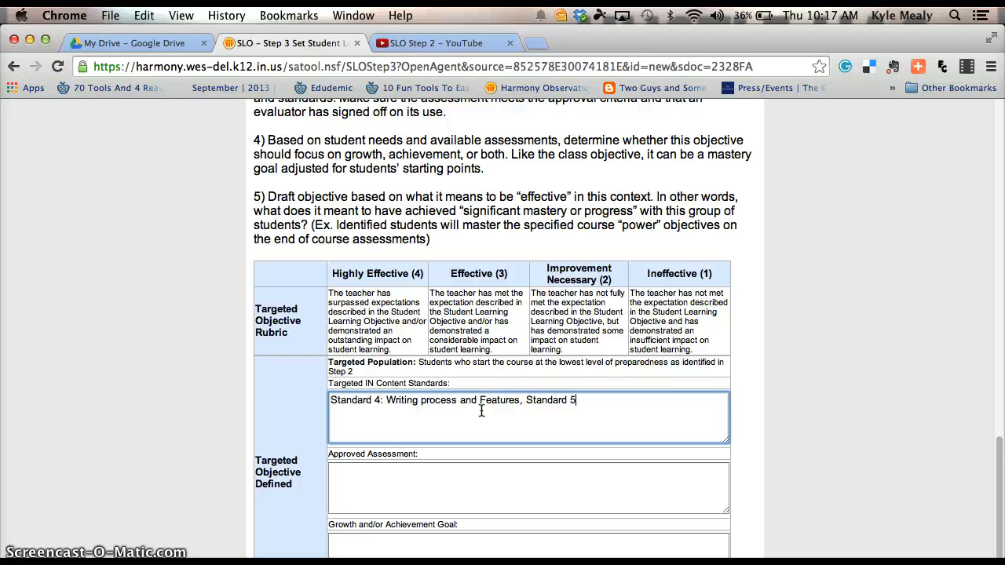
text(: Writing applic)
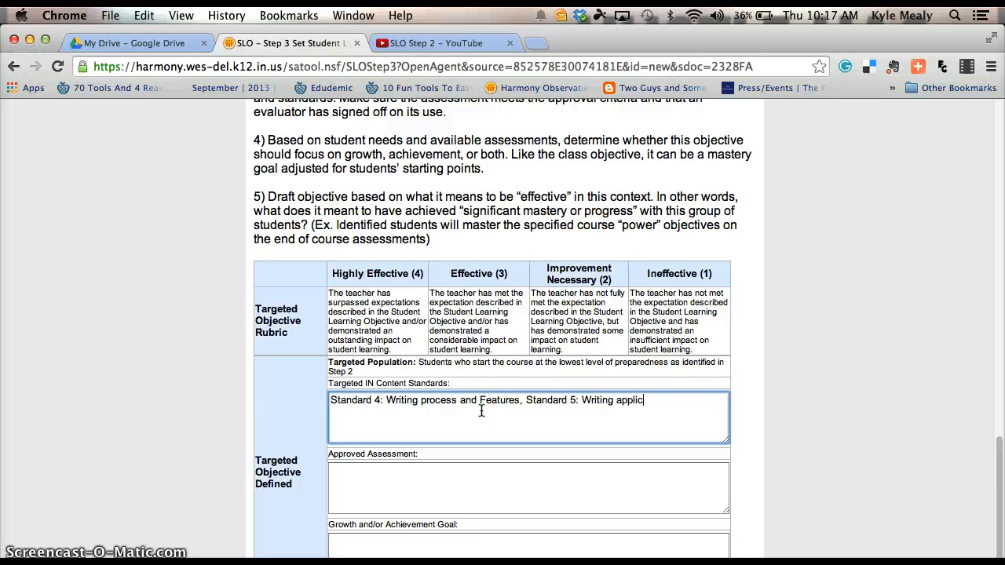
text(ations, Standard 6: )
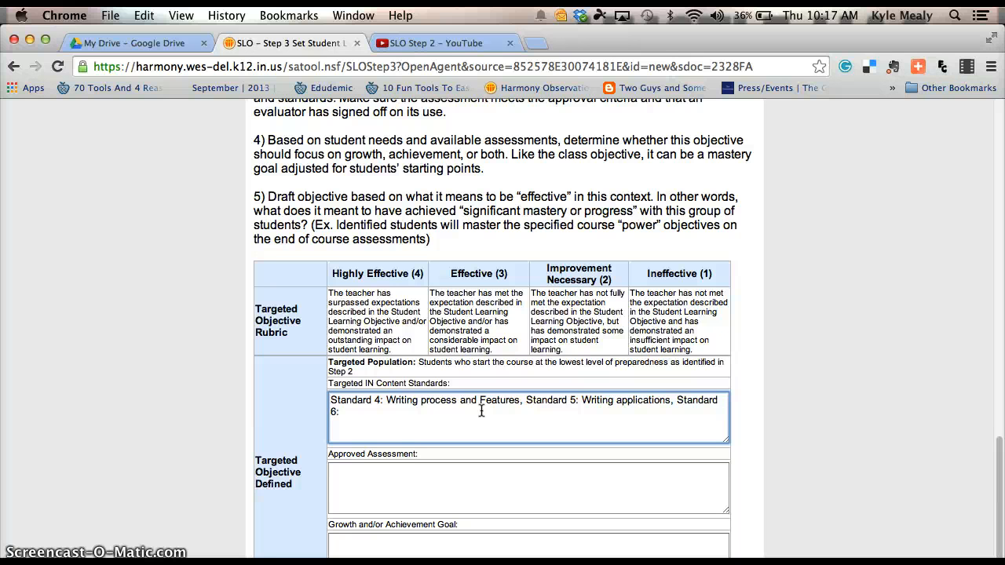
text(Conventions)
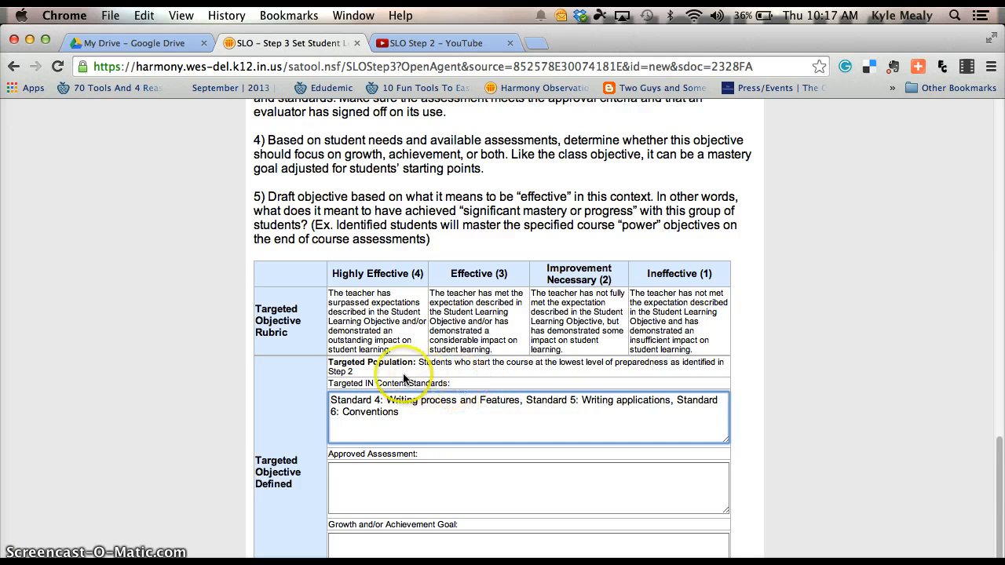
Finish the targeted content standards entry listing Standards 4, 5 and 6.
click(360, 374)
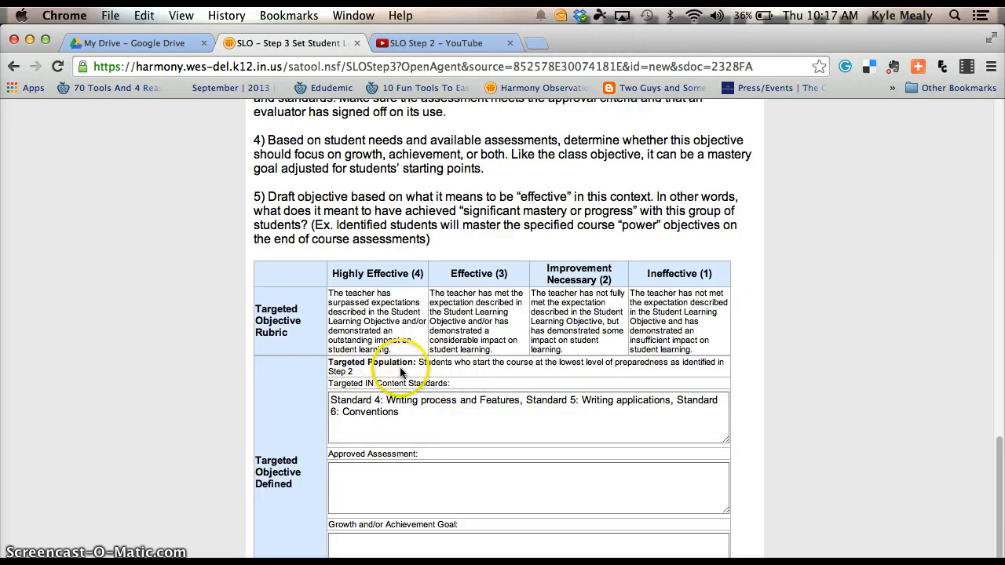
scroll(408, 369, down, 1)
scroll(417, 369, up, 15)
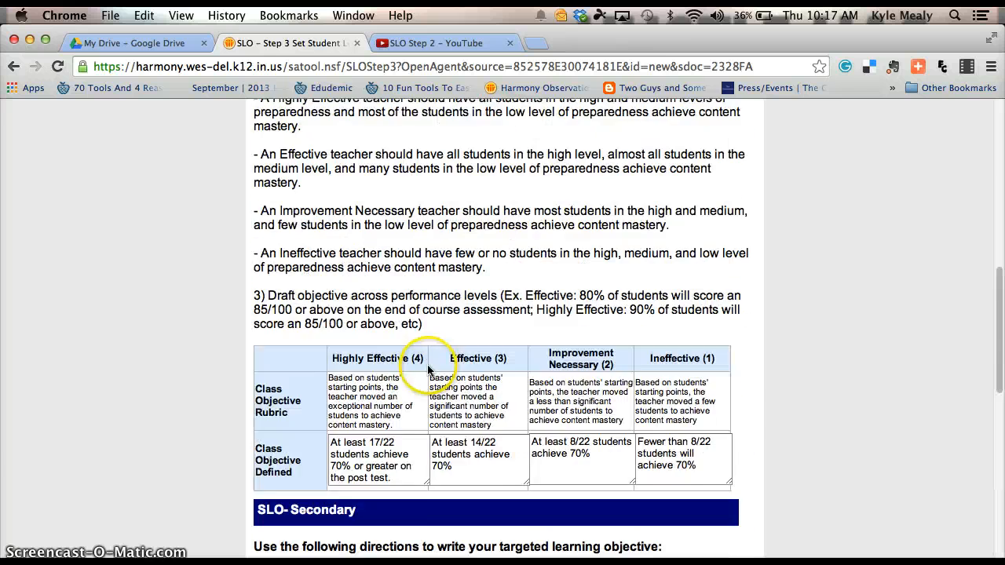
scroll(428, 369, up, 5)
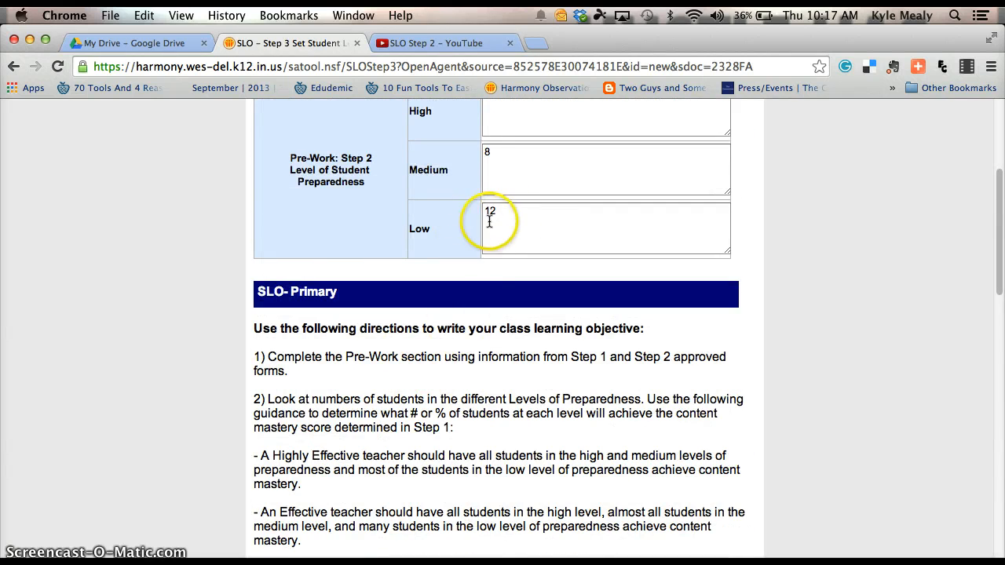
scroll(471, 330, down, 15)
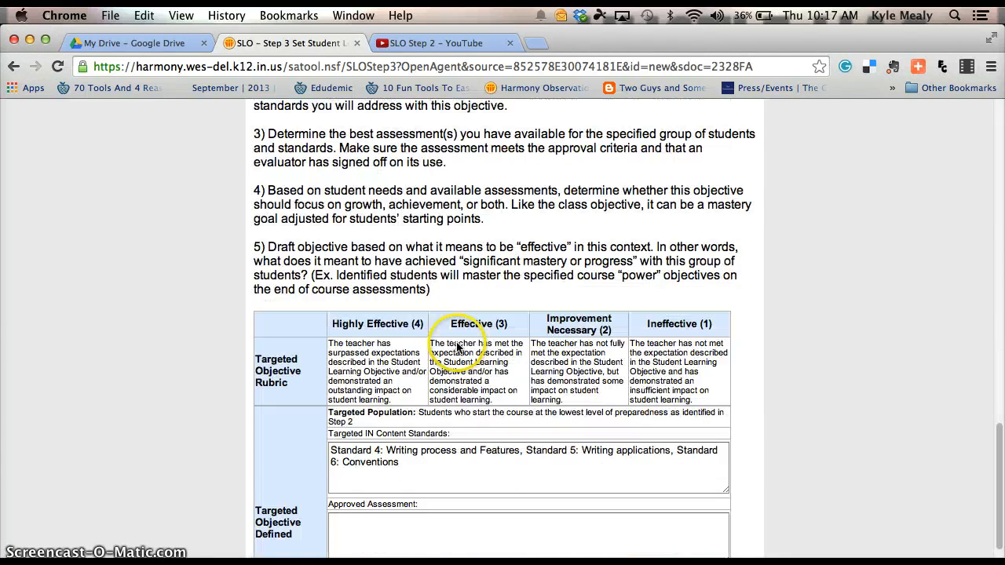
scroll(458, 347, down, 1)
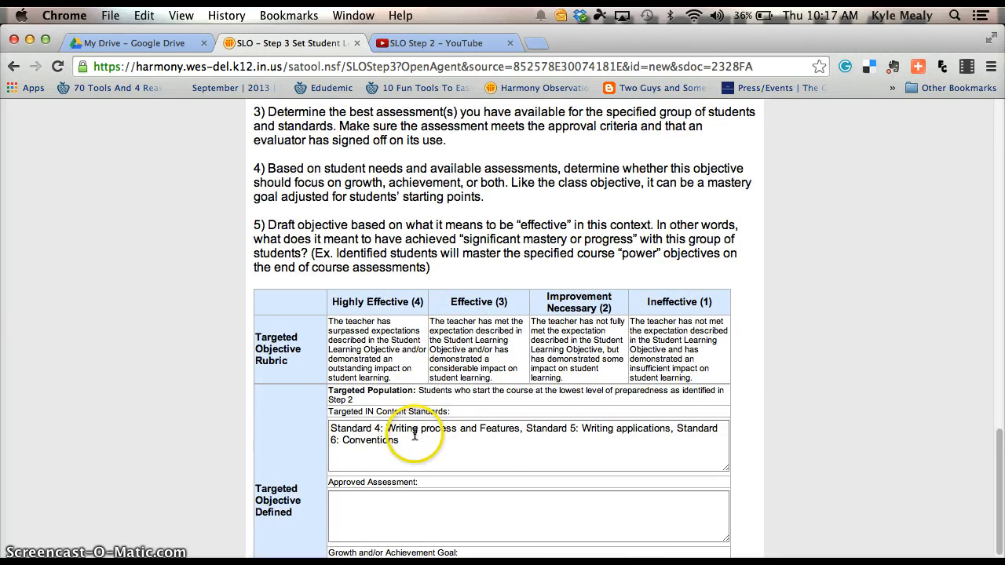
scroll(415, 436, down, 2)
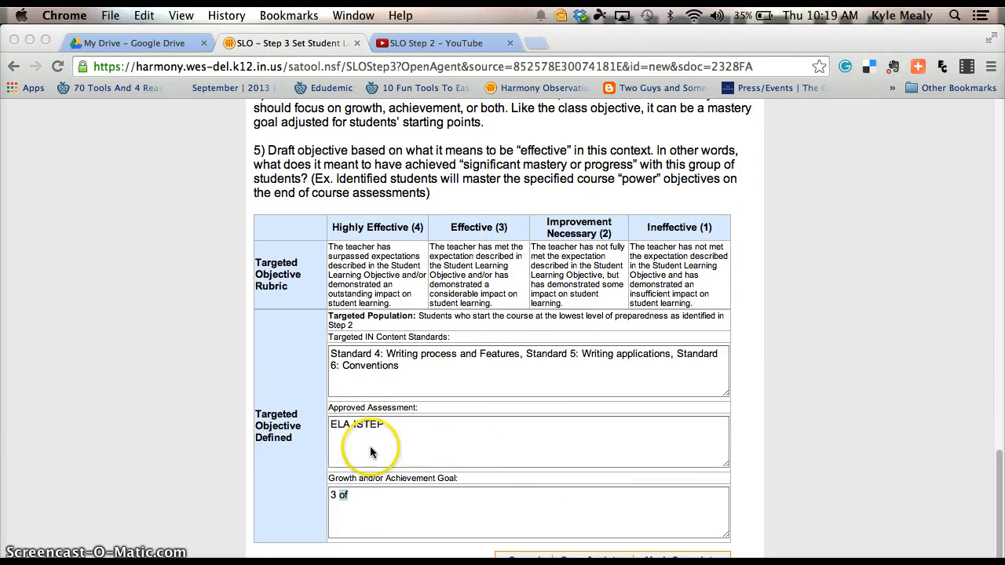
Clear the partial text from the Growth/Achievement Goal so it stays blank.
click(348, 498)
key(BackSpace)
key(BackSpace)
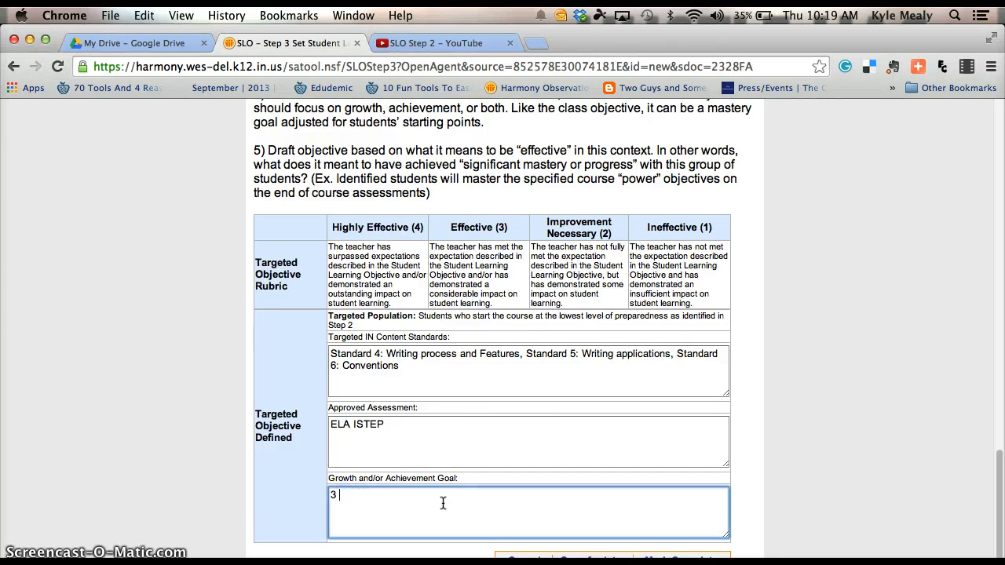
key(BackSpace)
key(BackSpace)
click(439, 496)
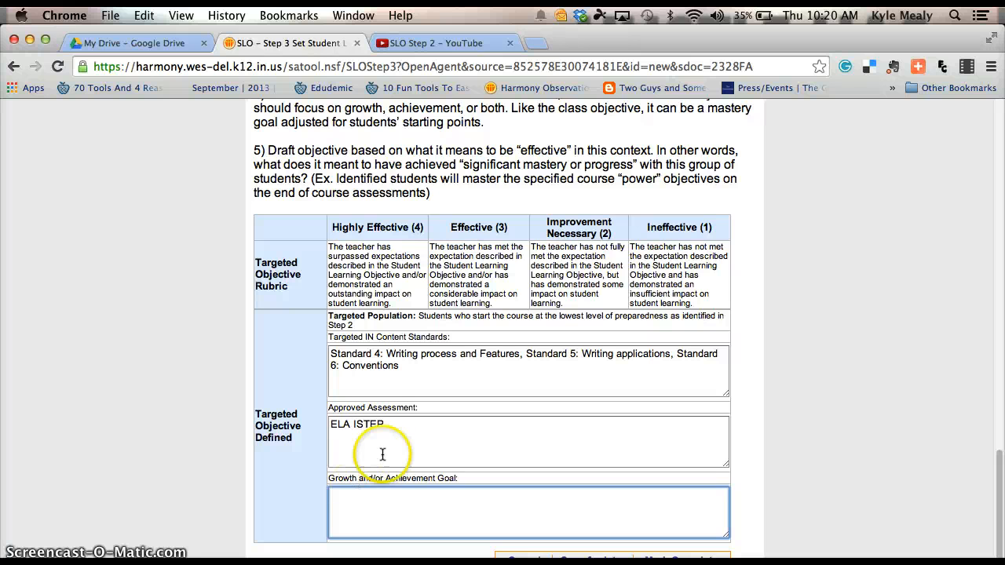
Delete the ELA ISTEP assessment and replace the Writing standards with '3 Biology Standards'.
click(392, 424)
drag(393, 424, 267, 426)
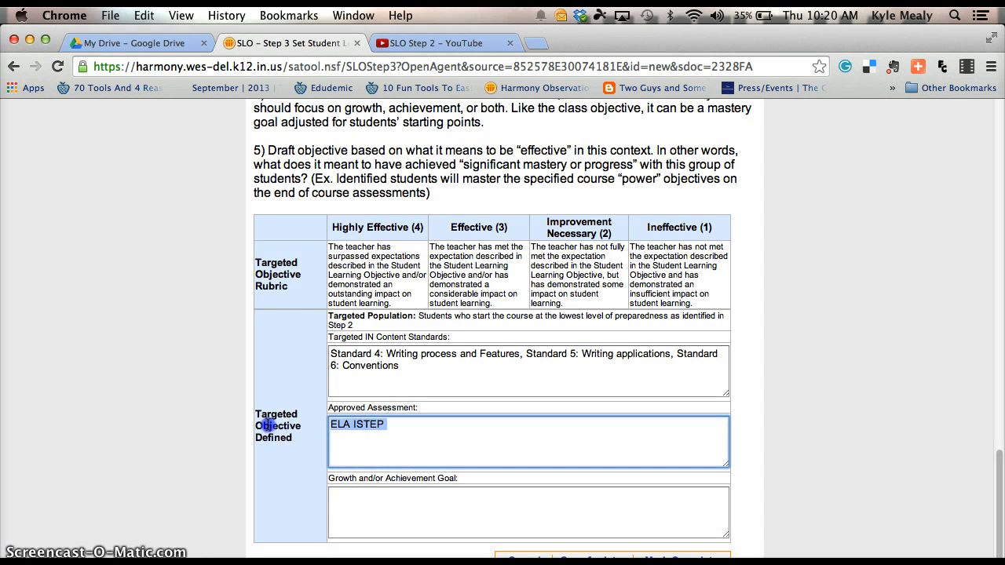
key(BackSpace)
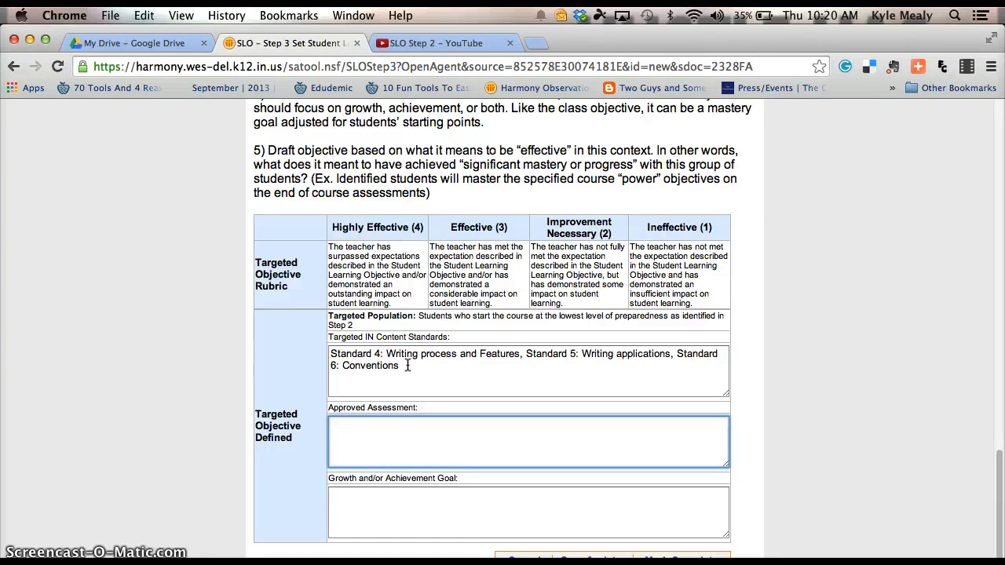
drag(406, 366, 317, 354)
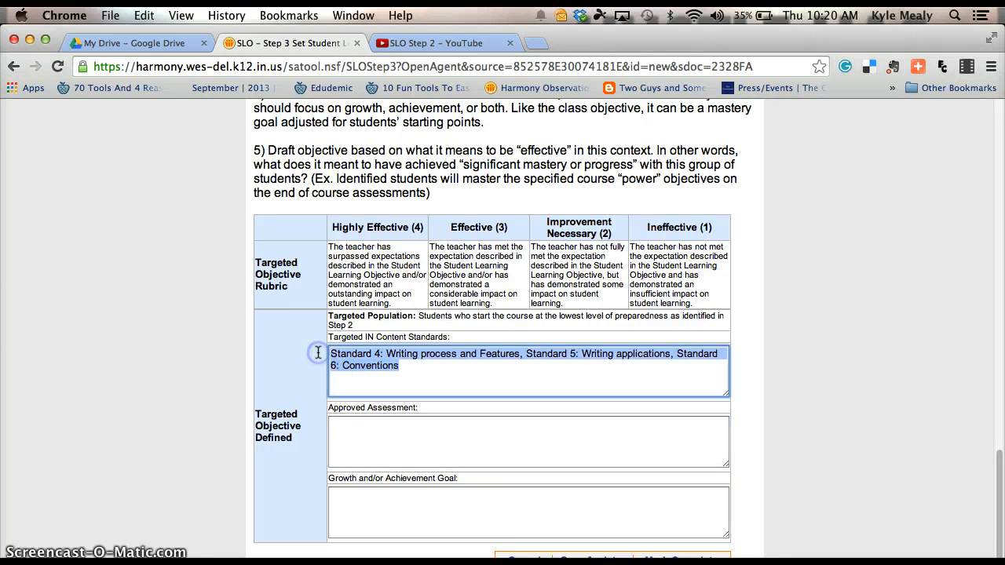
key(BackSpace)
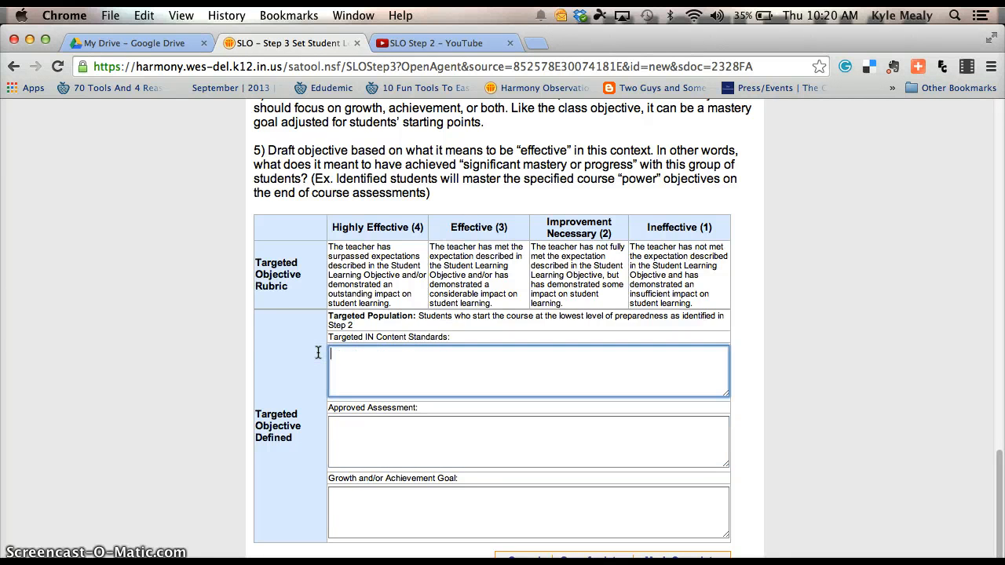
text(3 Biology Standards)
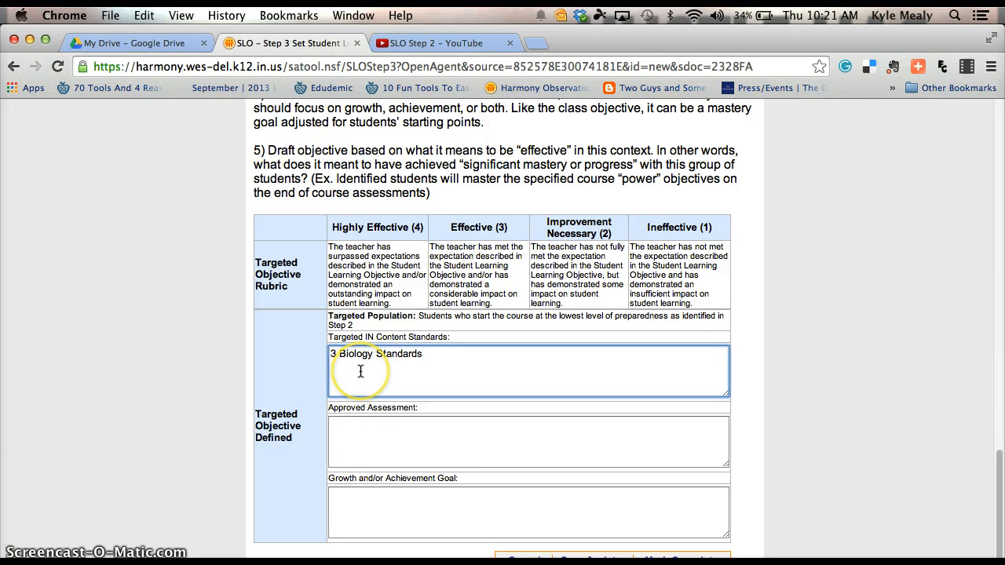
Enter 'Biology Post Test' as the targeted objective's approved assessment.
click(353, 430)
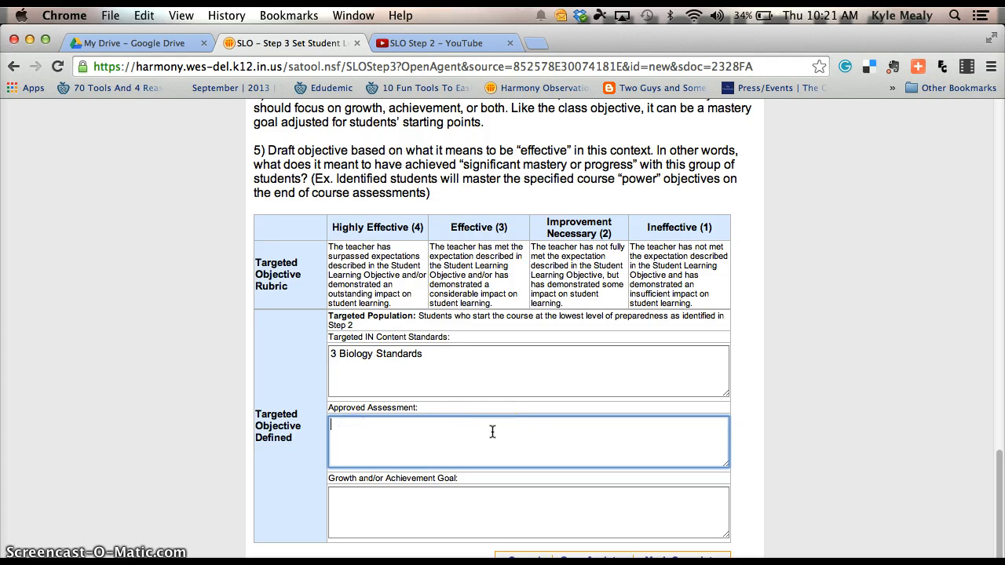
text(Biology Post Test)
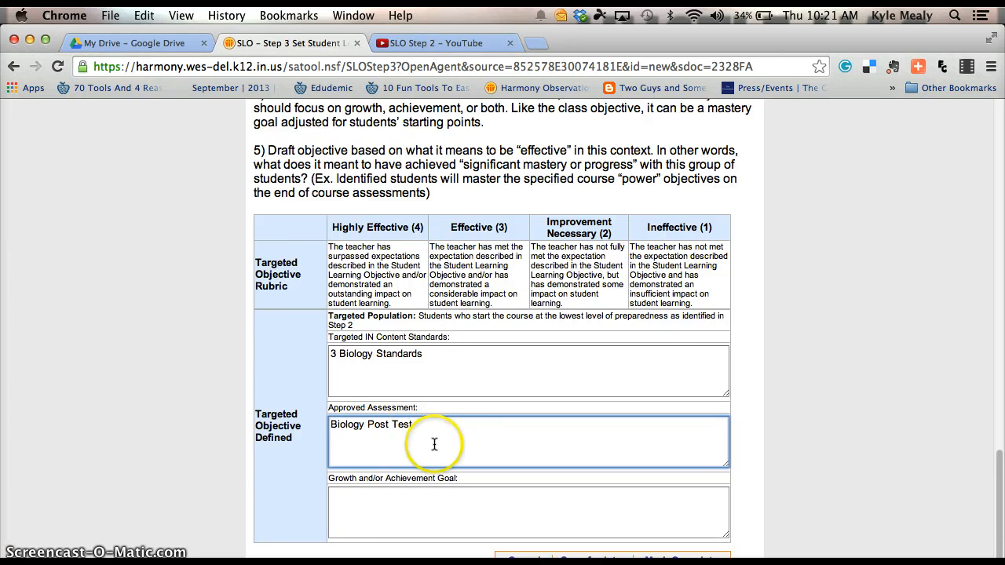
Write the goal '6/12 students to achieve 65% or greater on all questions relating to (3 Biology Standards)'.
click(355, 510)
click(537, 505)
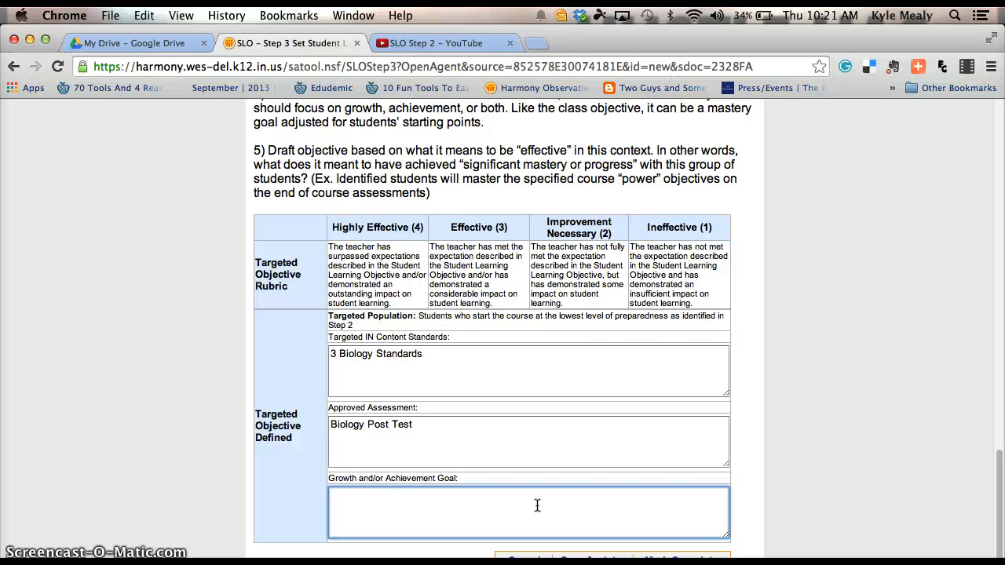
text(6/12 students to acheive)
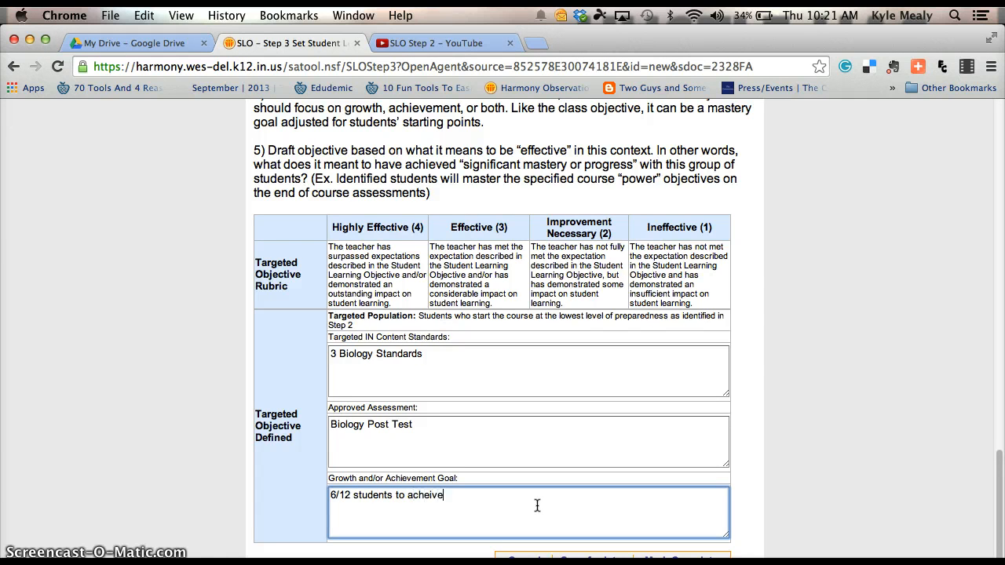
key(BackSpace)
key(BackSpace)
key(BackSpace)
key(BackSpace)
key(BackSpace)
text(ieve 65% or greater on )
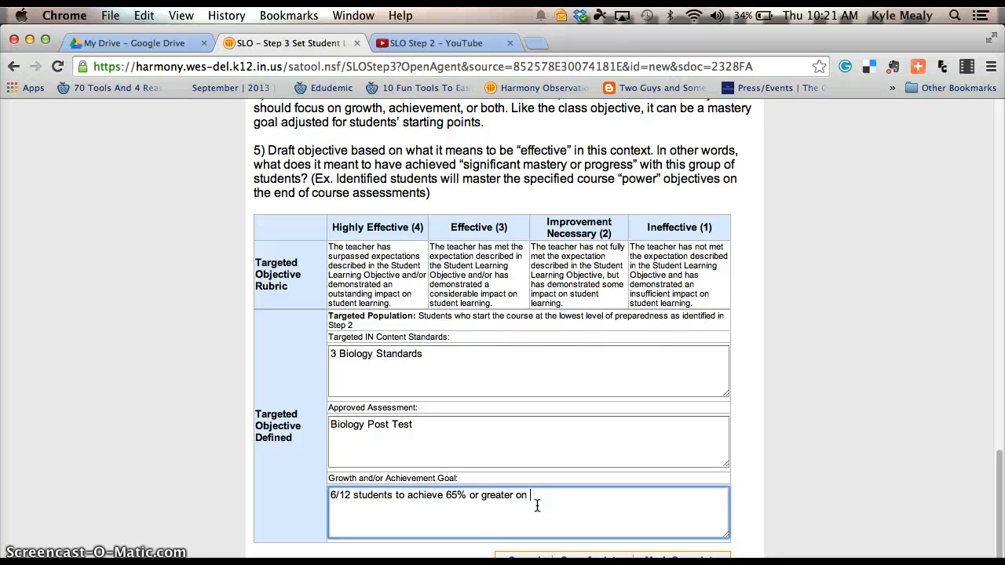
text(all questions re)
key(BackSpace)
key(BackSpace)
text(relating to )
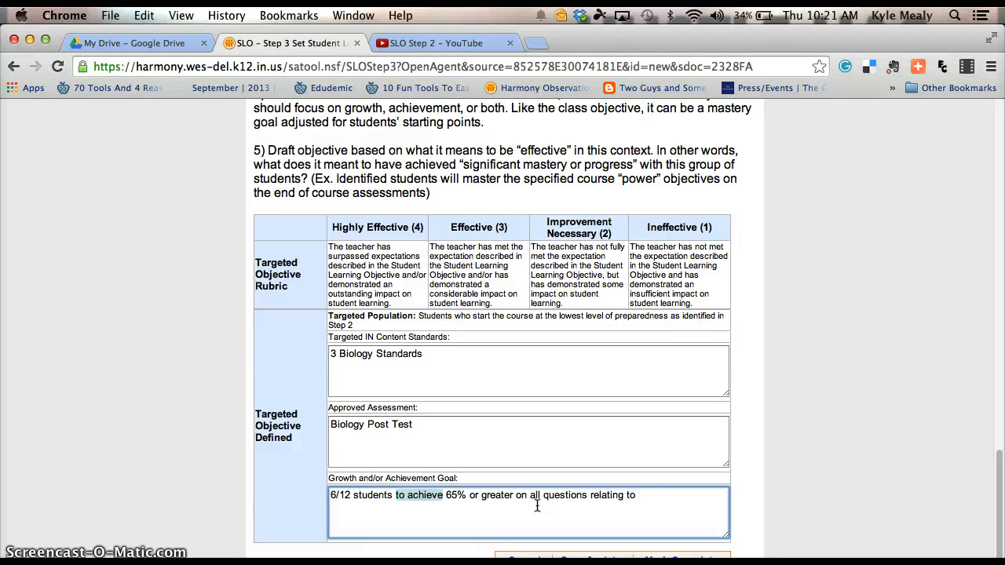
text((3)
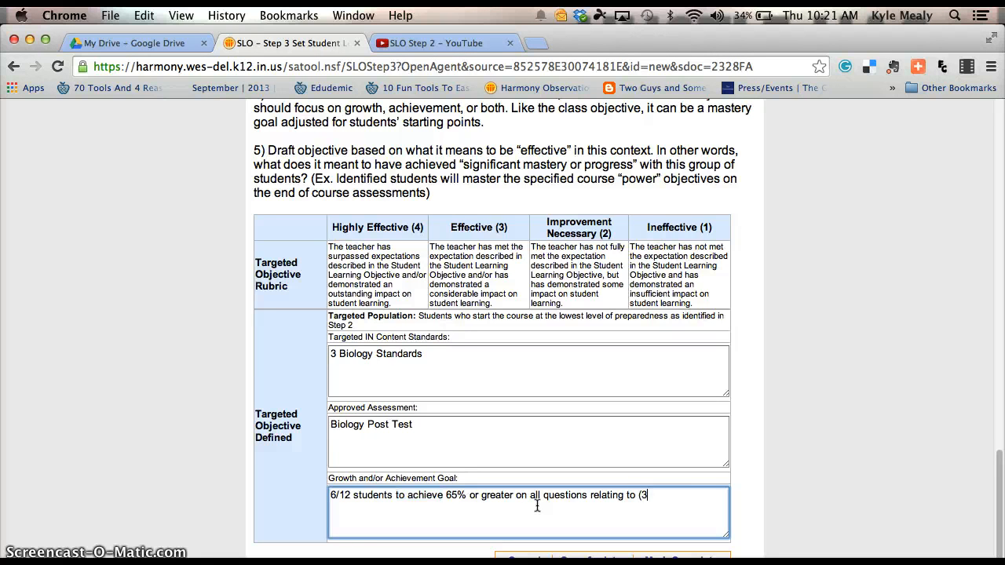
text( Biology Standards)
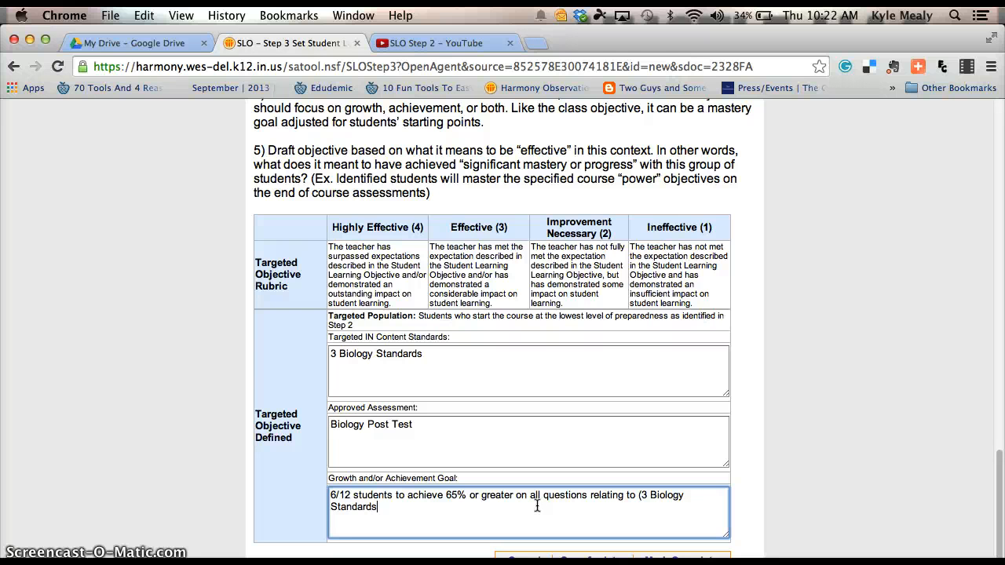
text())
drag(396, 496, 443, 495)
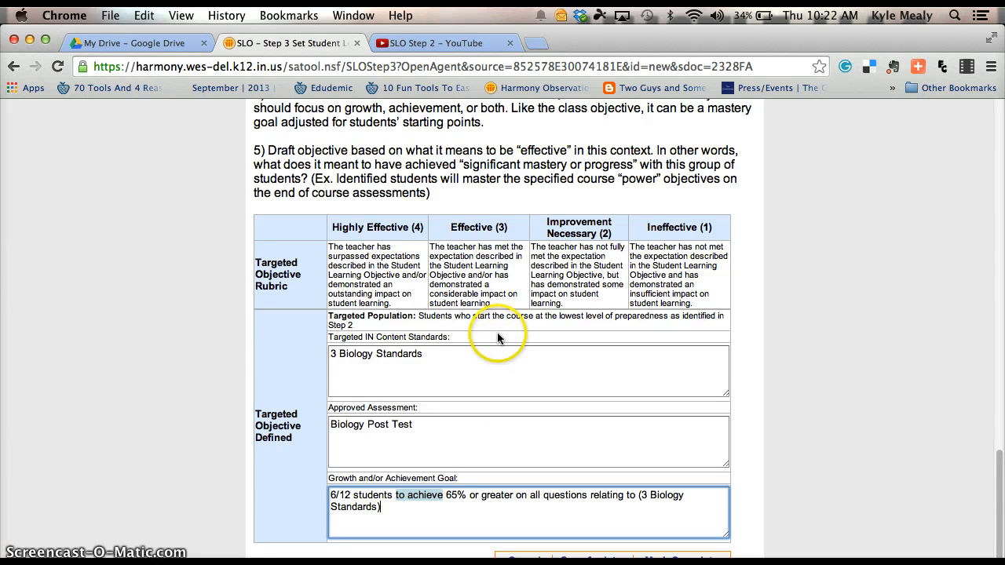
scroll(497, 337, up, 5)
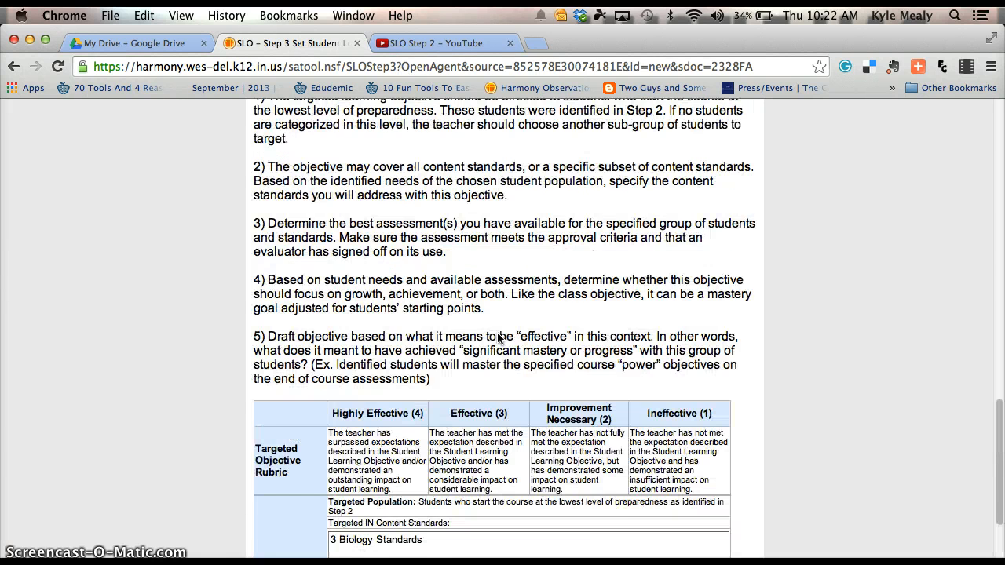
scroll(497, 337, up, 20)
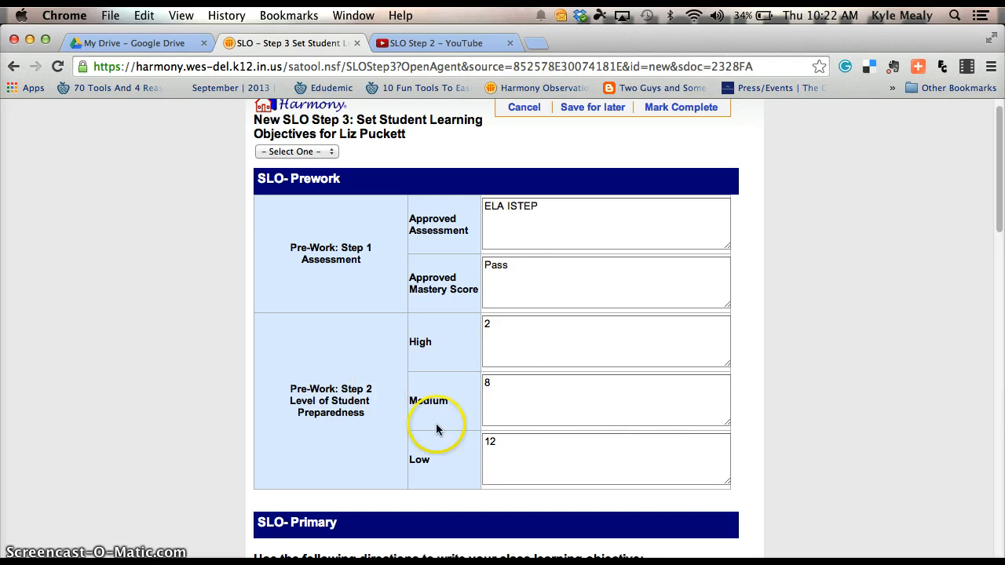
scroll(545, 415, up, 1)
scroll(544, 414, down, 15)
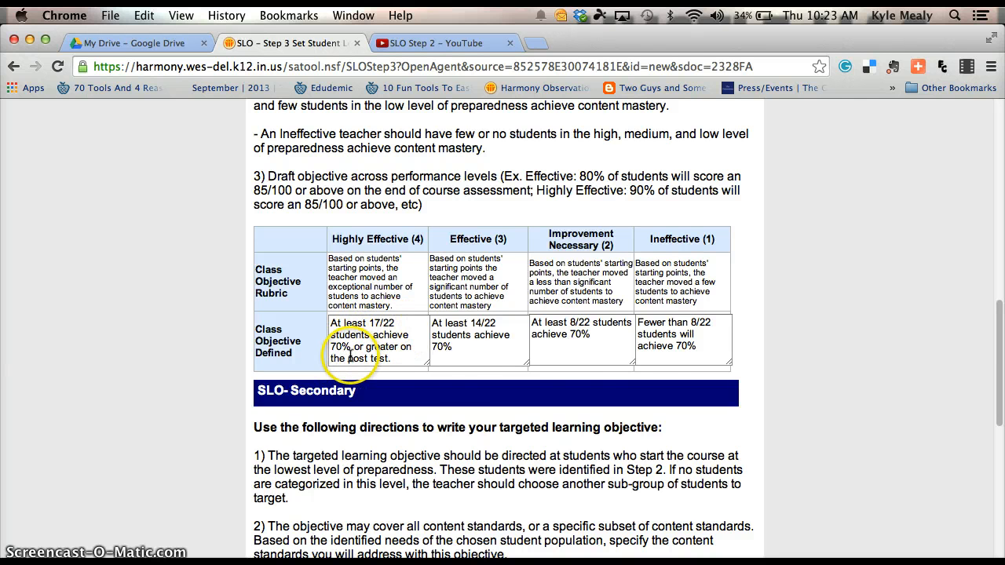
scroll(440, 369, down, 10)
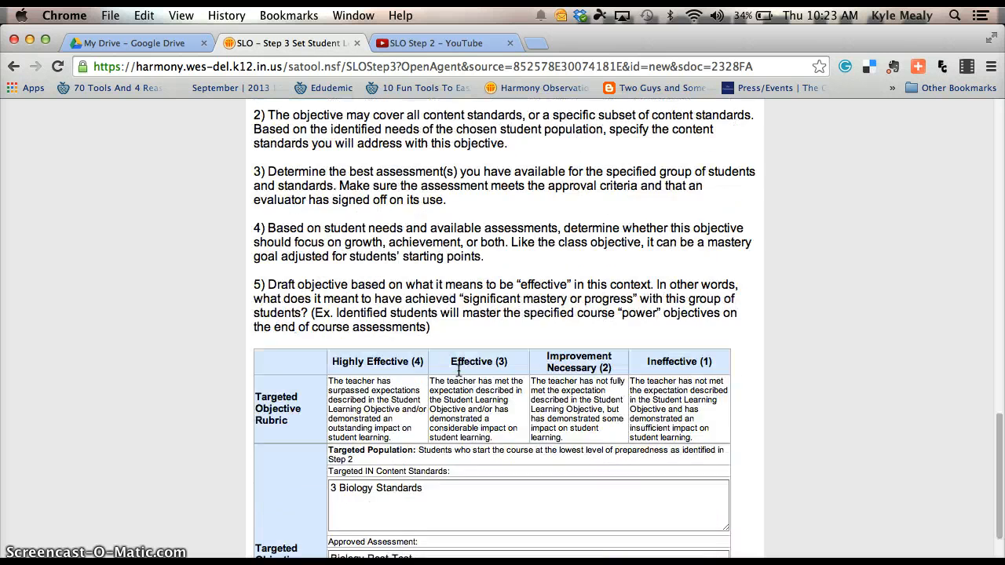
scroll(460, 371, down, 3)
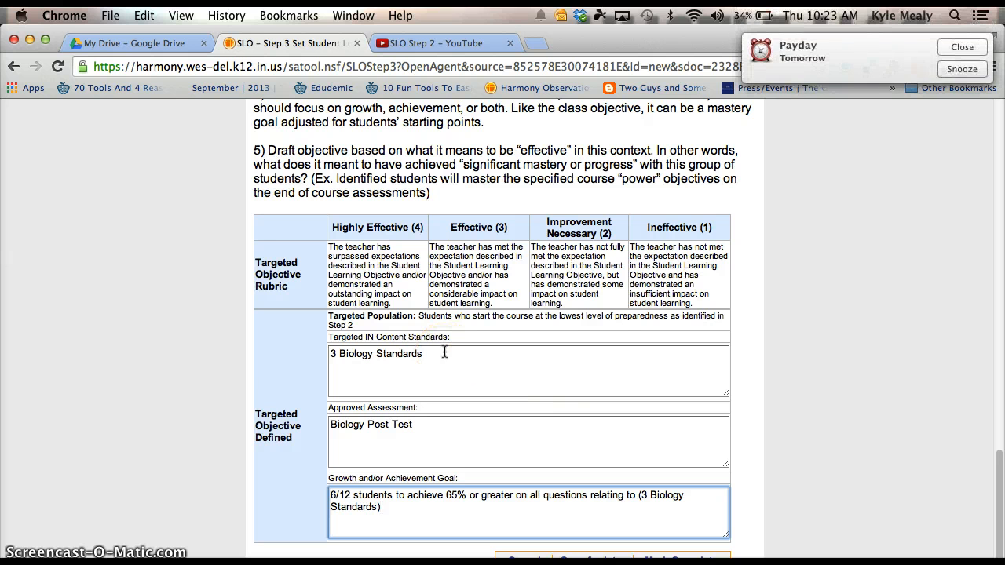
click(961, 47)
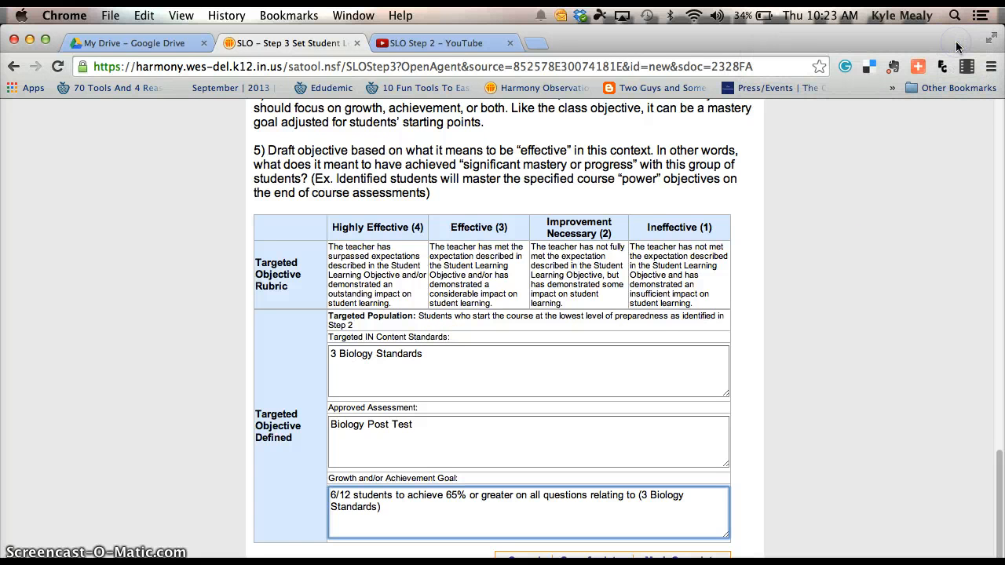